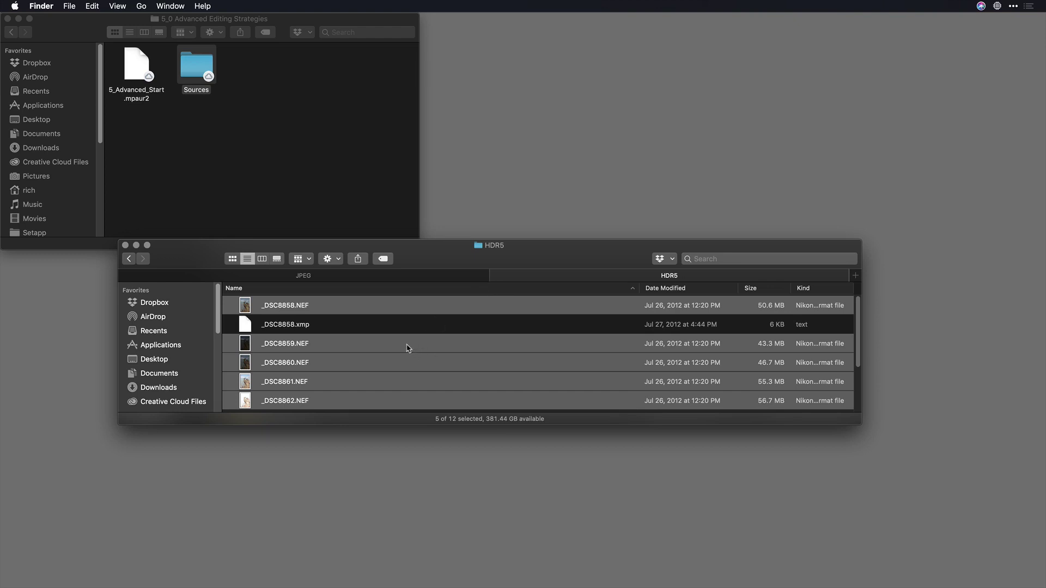
Step: Drag the five bracketed coastline NEF exposures from the HDR5 folder onto Aurora HDR 2019
drag(246, 309, 710, 577)
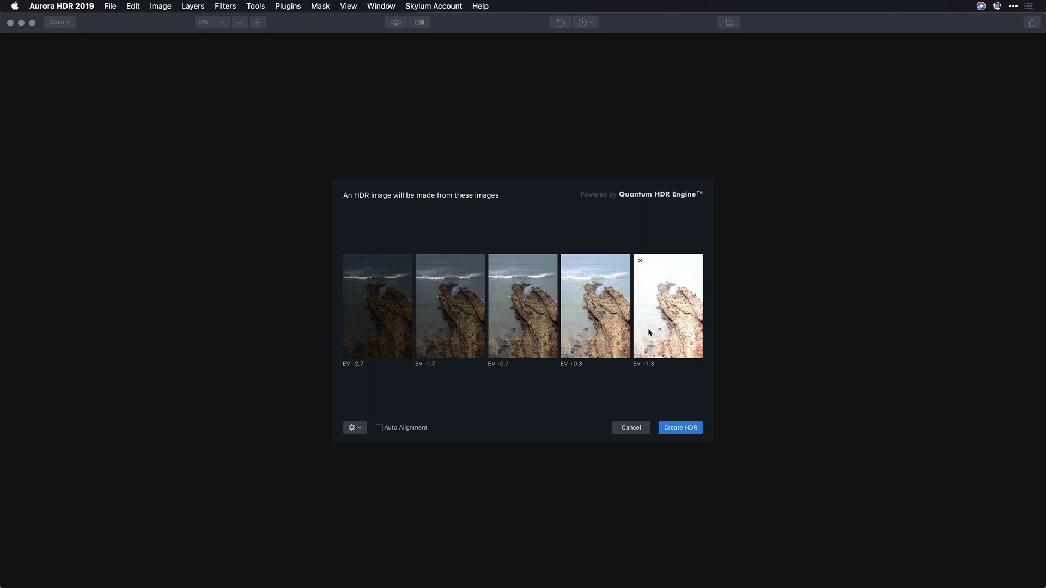
Step: Enable Auto Alignment and create the 32-bit HDR from the five coastline brackets
click(413, 428)
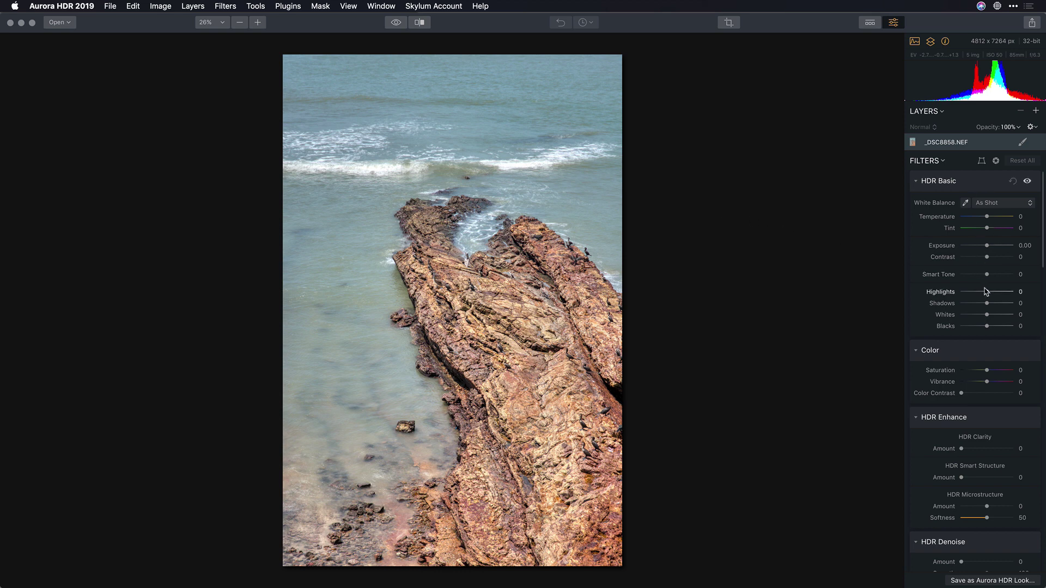
Step: Set Highlights to -100 and Shadows to 34, and add Color Contrast 32
mouse_move(985, 292)
mouse_down()
mouse_move(952, 295)
mouse_move(997, 303)
mouse_up()
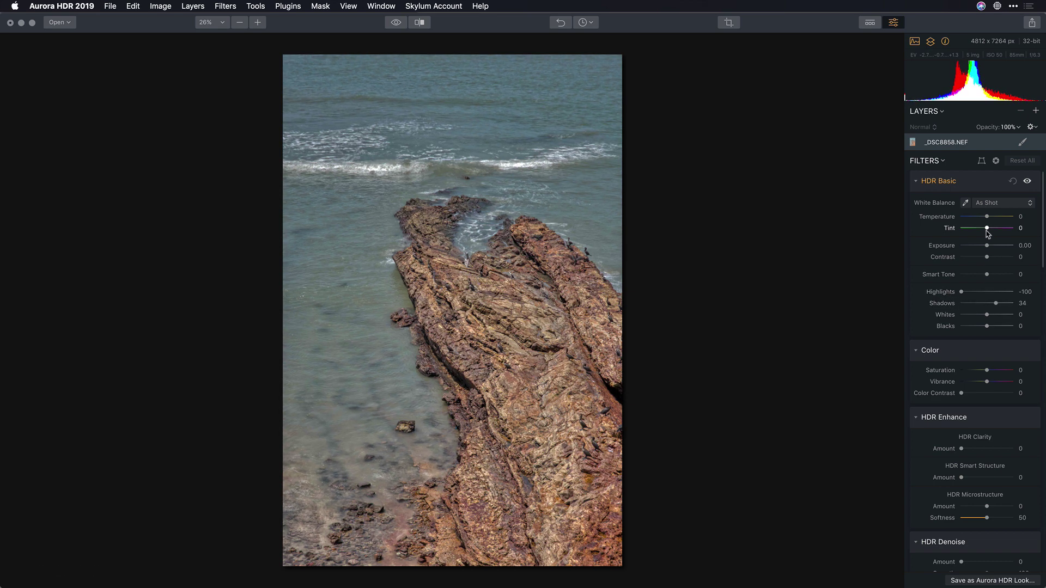
drag(986, 245, 975, 278)
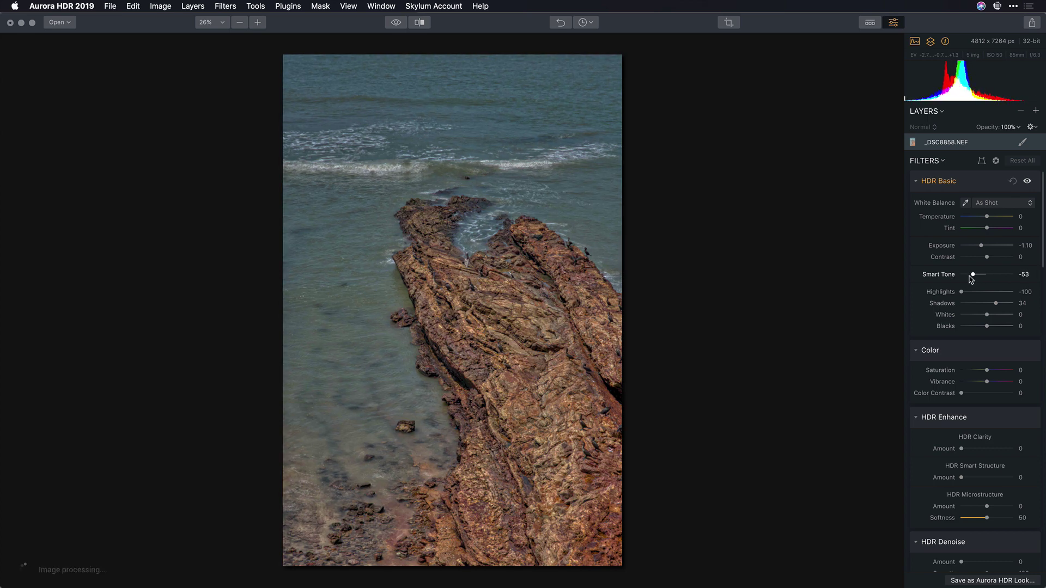
click(977, 393)
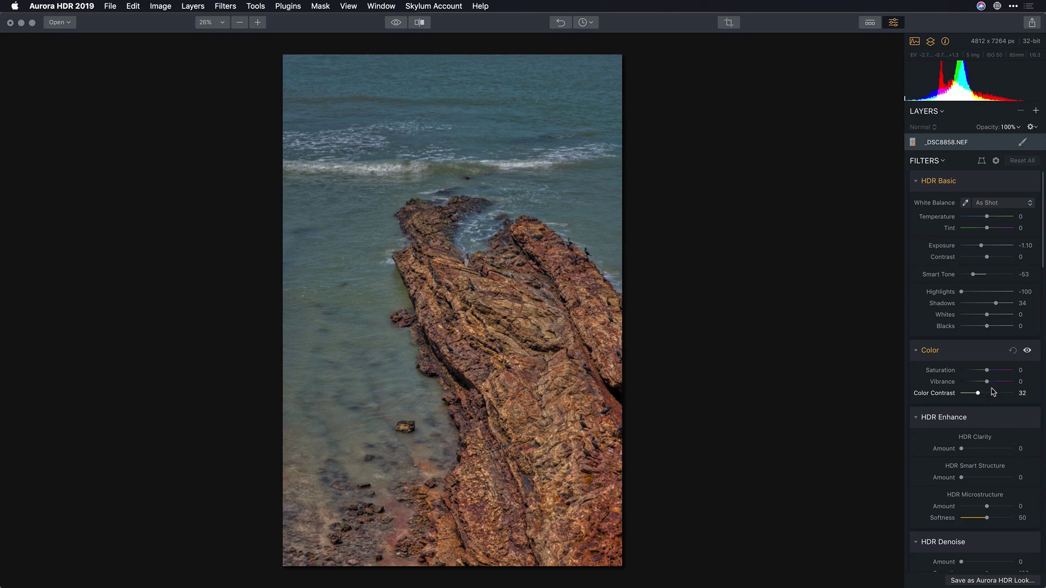
Step: Set HDR Clarity to 17 and Image Radiance to 7
click(976, 450)
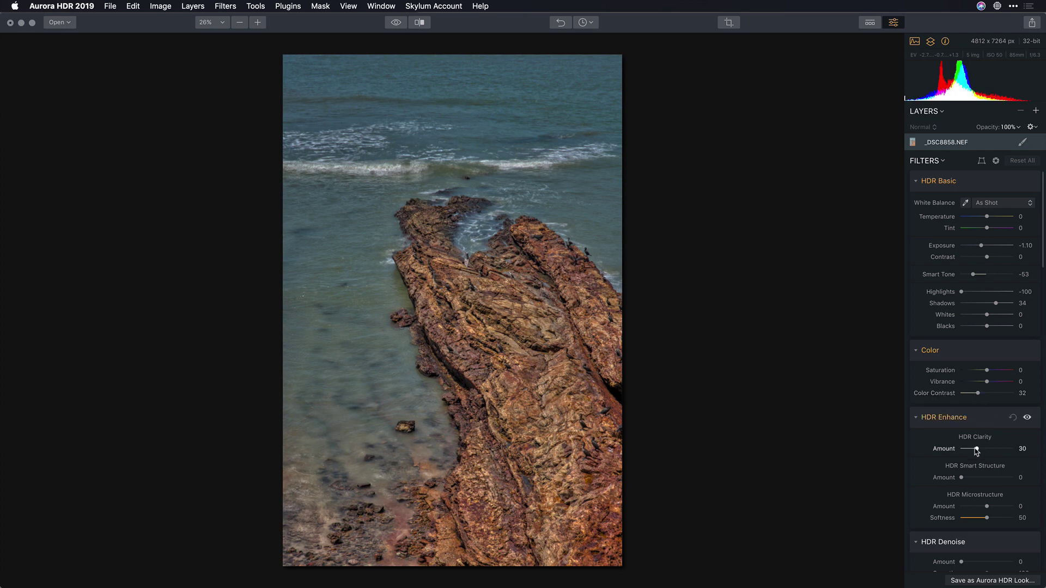
drag(975, 448, 967, 453)
scroll(918, 444, down, 10)
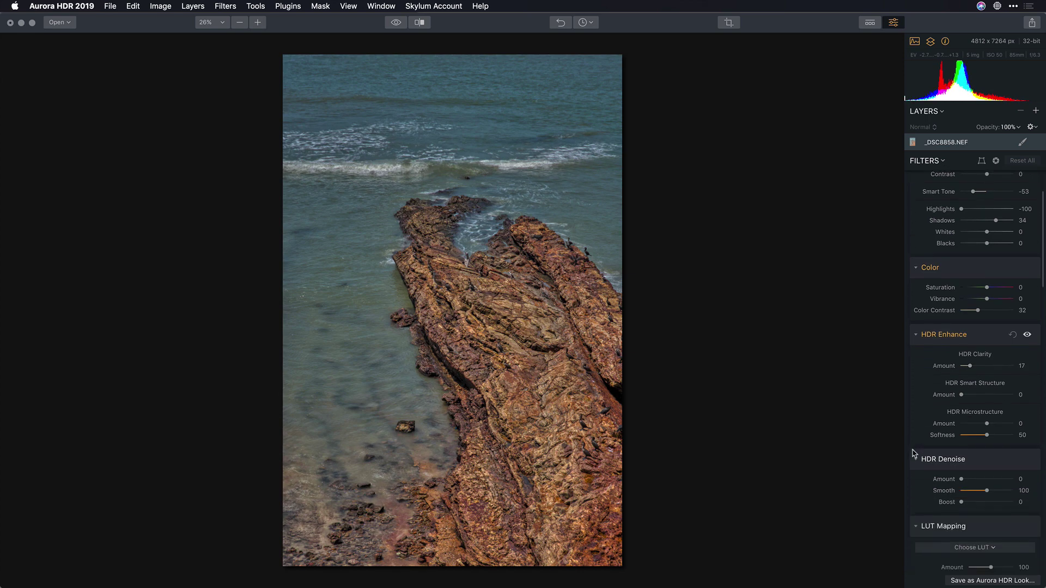
scroll(912, 442, down, 8)
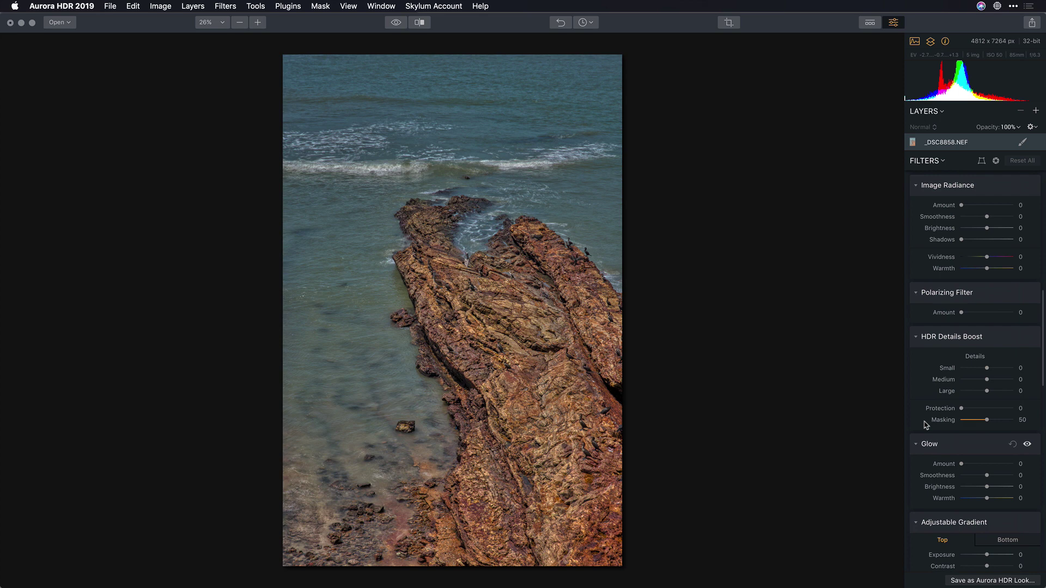
click(972, 205)
drag(972, 207, 964, 212)
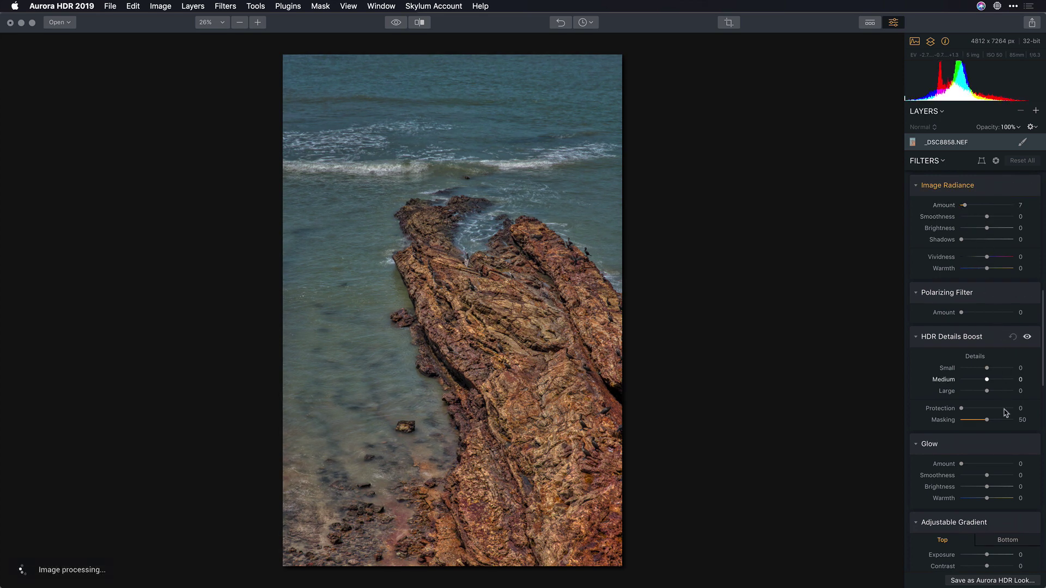
scroll(981, 501, down, 3)
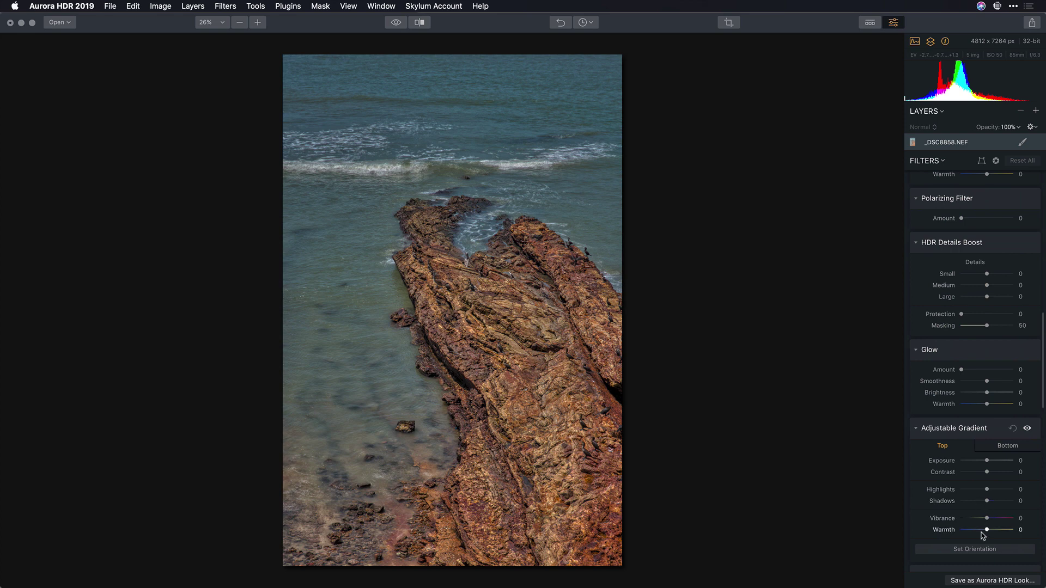
Step: Place an Adjustable Gradient over the sky with Exposure -44, Highlights 36, Vibrance 23, Warmth -30
click(983, 551)
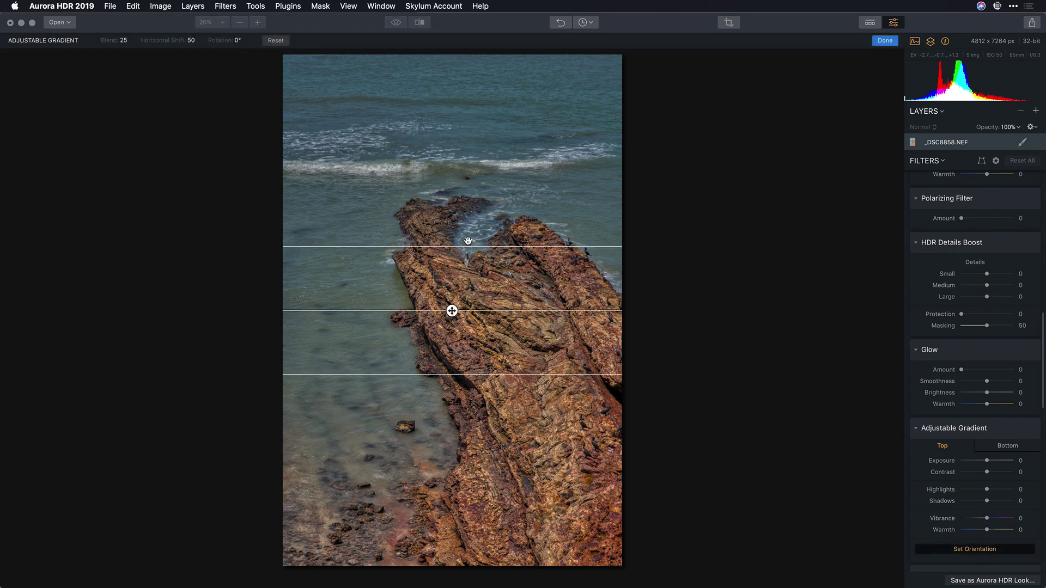
drag(466, 250, 464, 90)
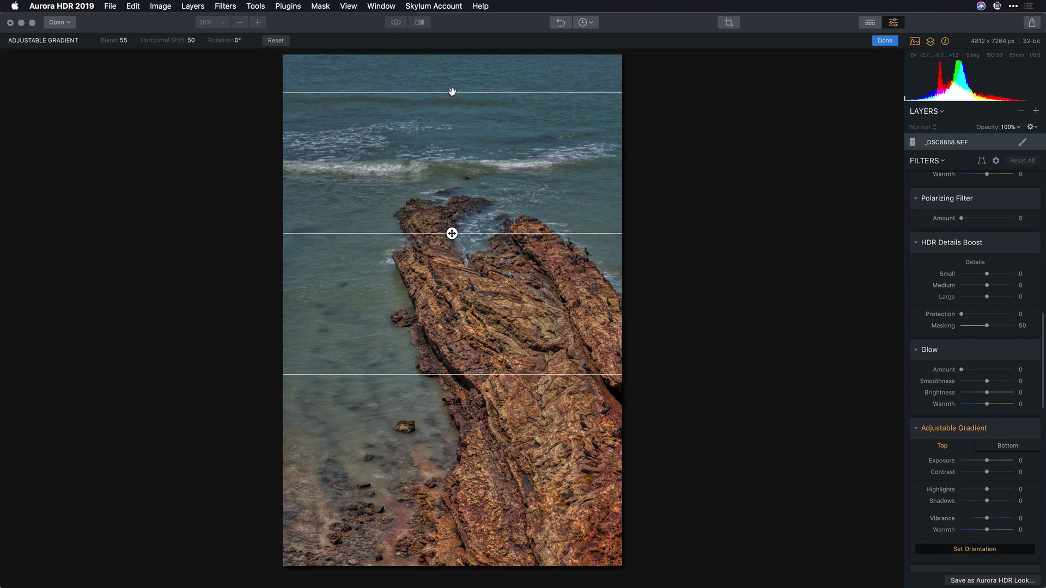
drag(986, 460, 974, 465)
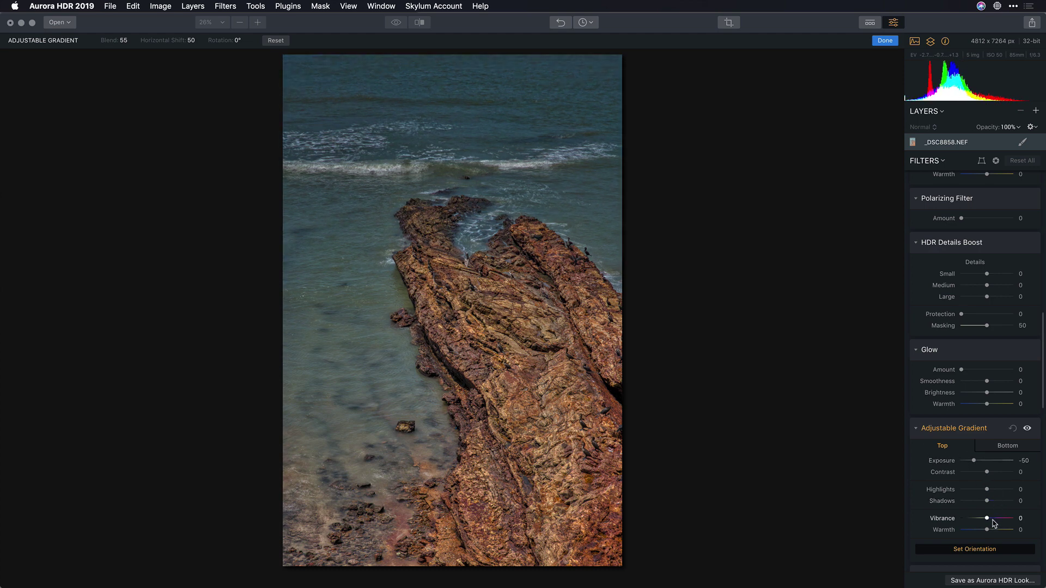
mouse_move(995, 520)
mouse_down()
mouse_move(1008, 523)
mouse_move(979, 531)
mouse_up()
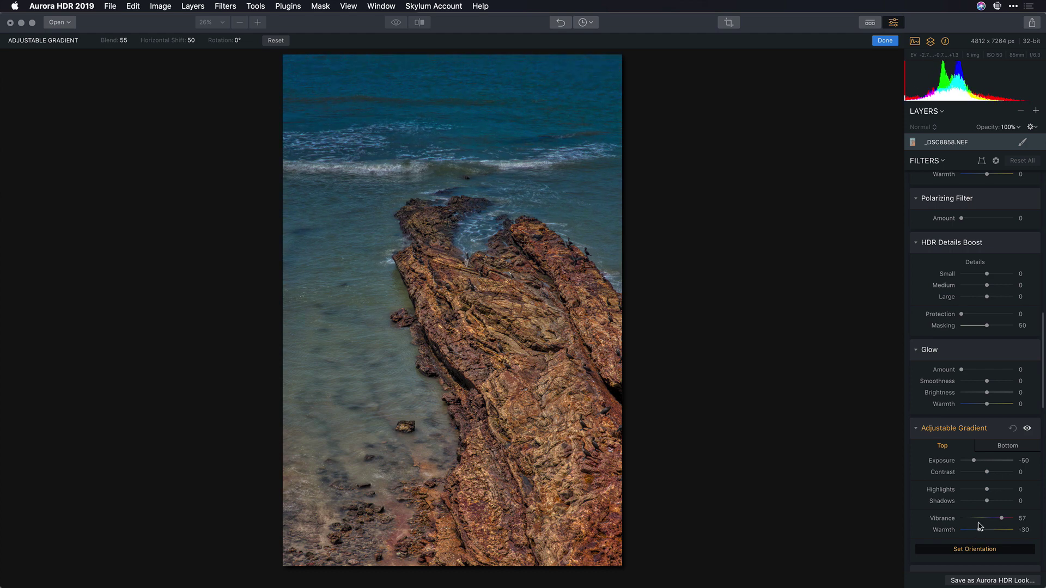
drag(973, 460, 975, 461)
drag(1001, 519, 1001, 486)
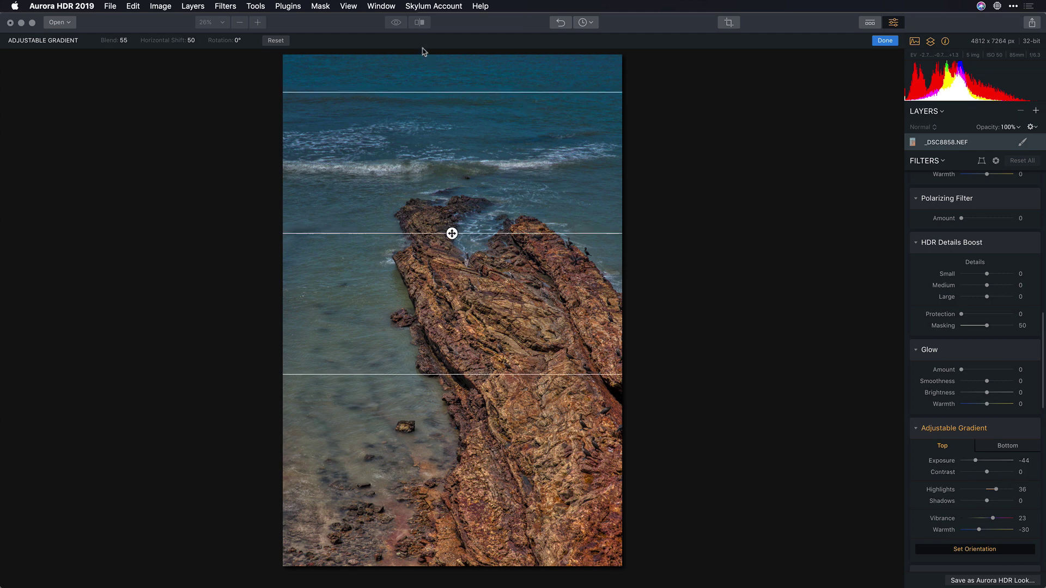
Step: Finish the gradient, compare against the original, and review the Share export options
click(973, 547)
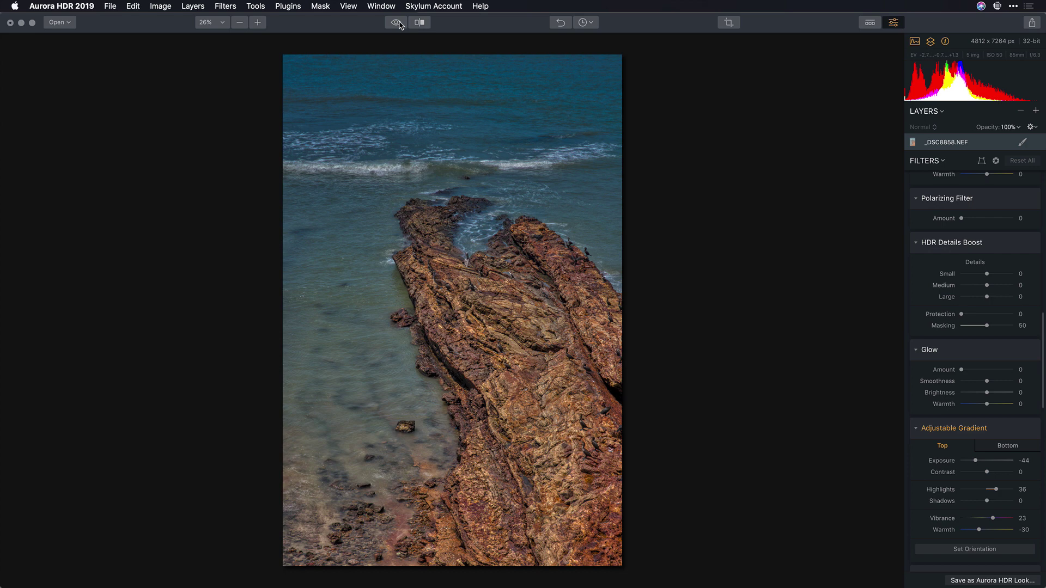
drag(397, 23, 396, 23)
click(1031, 24)
click(1032, 25)
click(1032, 24)
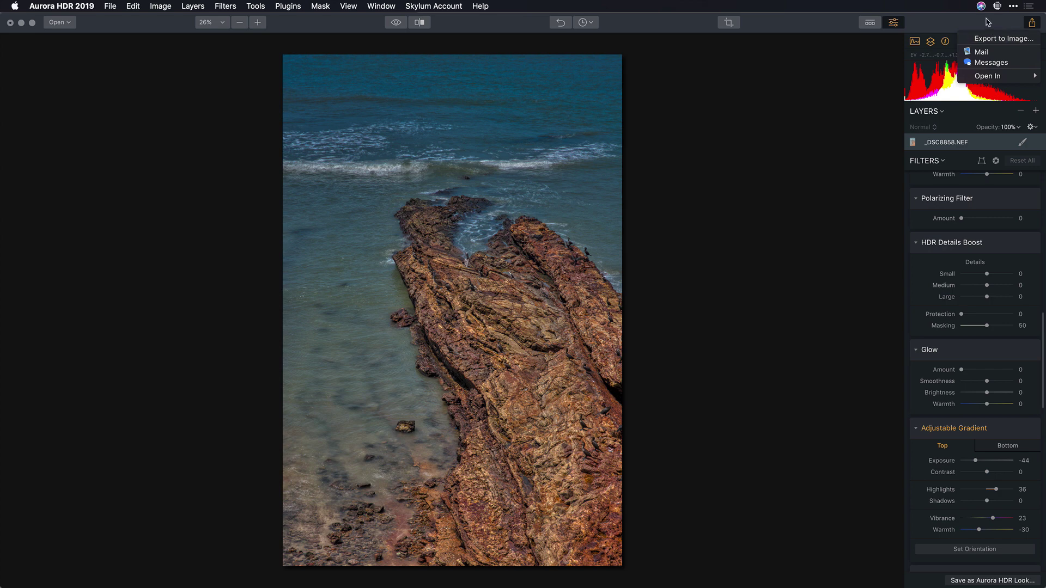
click(867, 169)
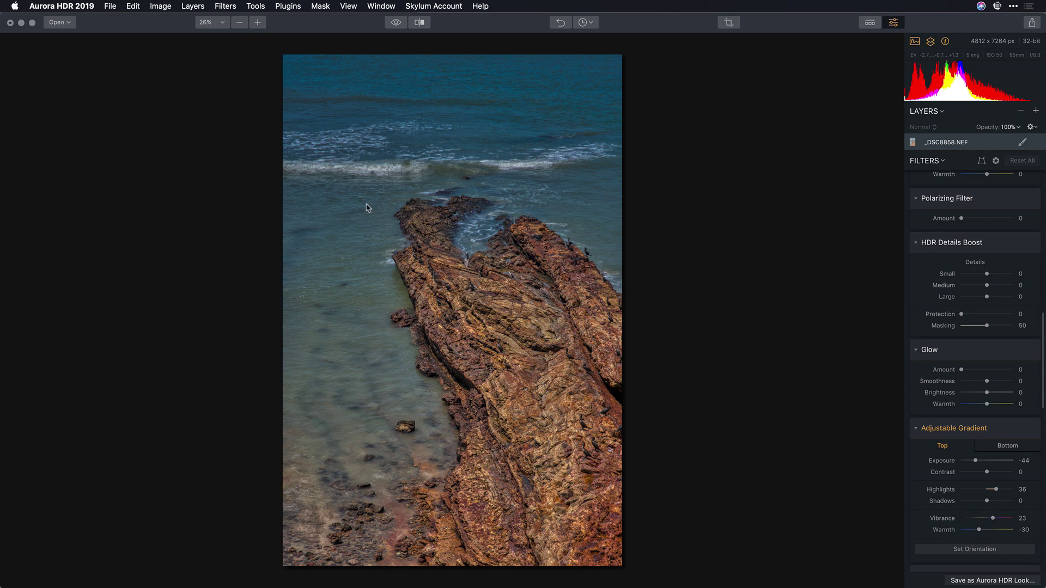
Step: Send the image to the Perfectly Clear v3 plugin via Plugins > Other
click(283, 4)
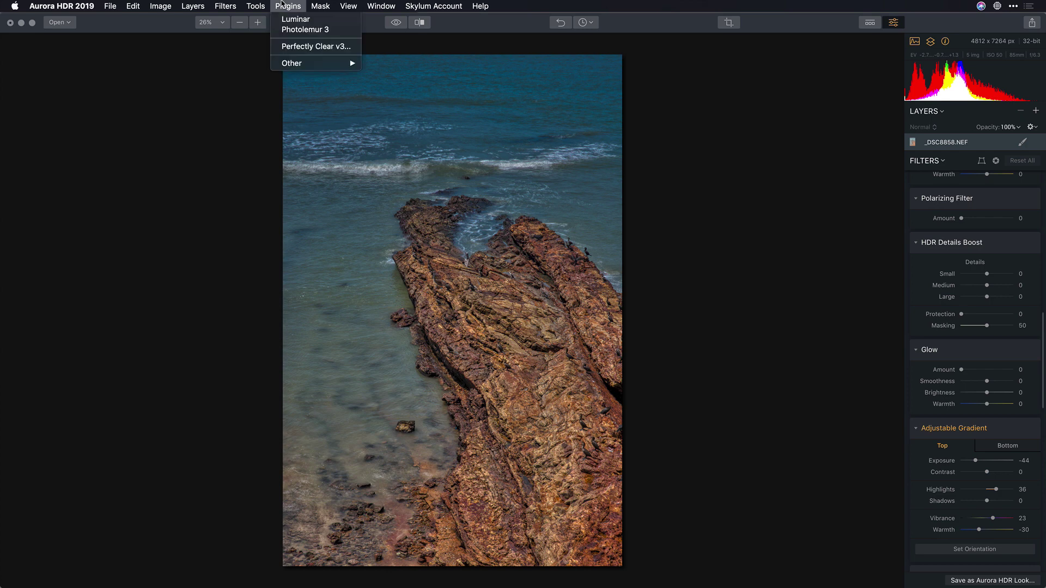
mouse_move(309, 65)
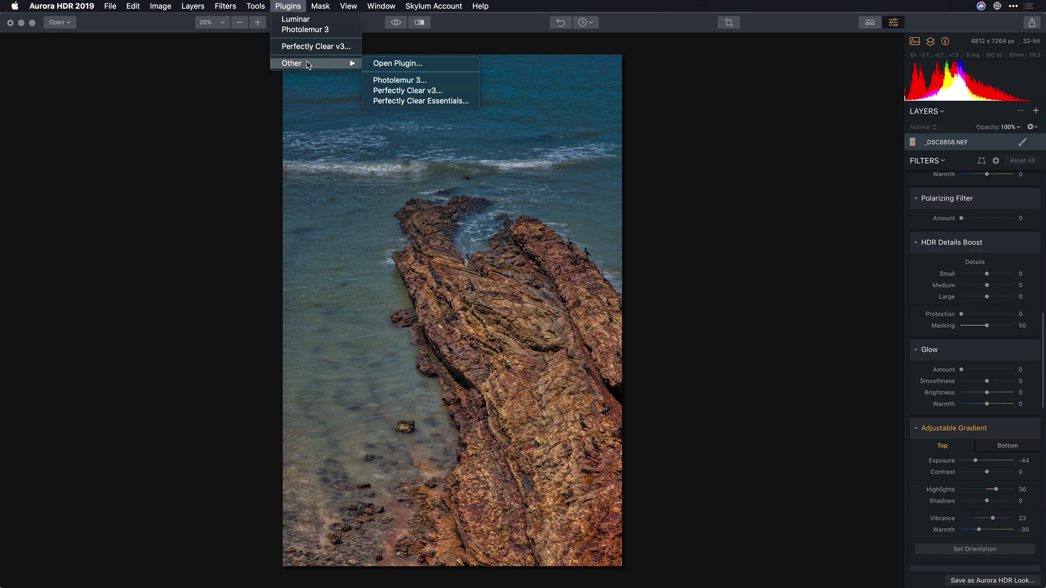
click(406, 91)
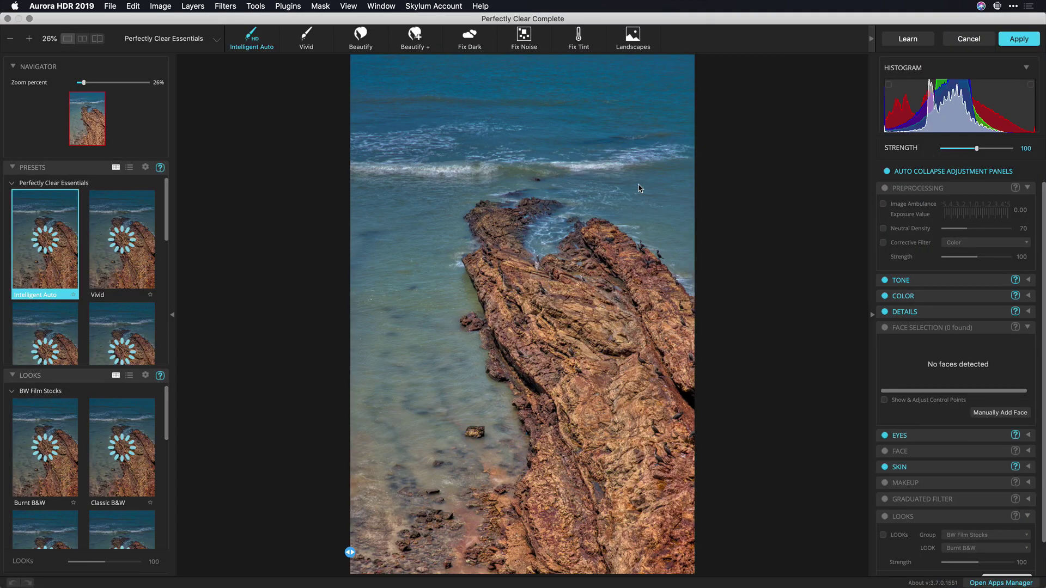
Step: Collapse the Presets and Looks lists and switch to The Great Outdoors preset group
click(12, 168)
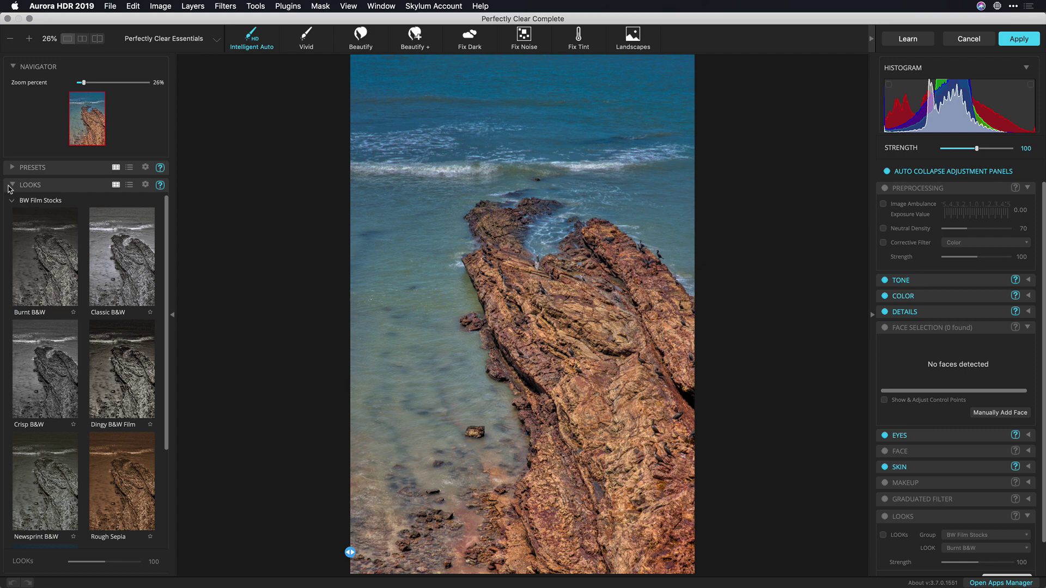
click(10, 185)
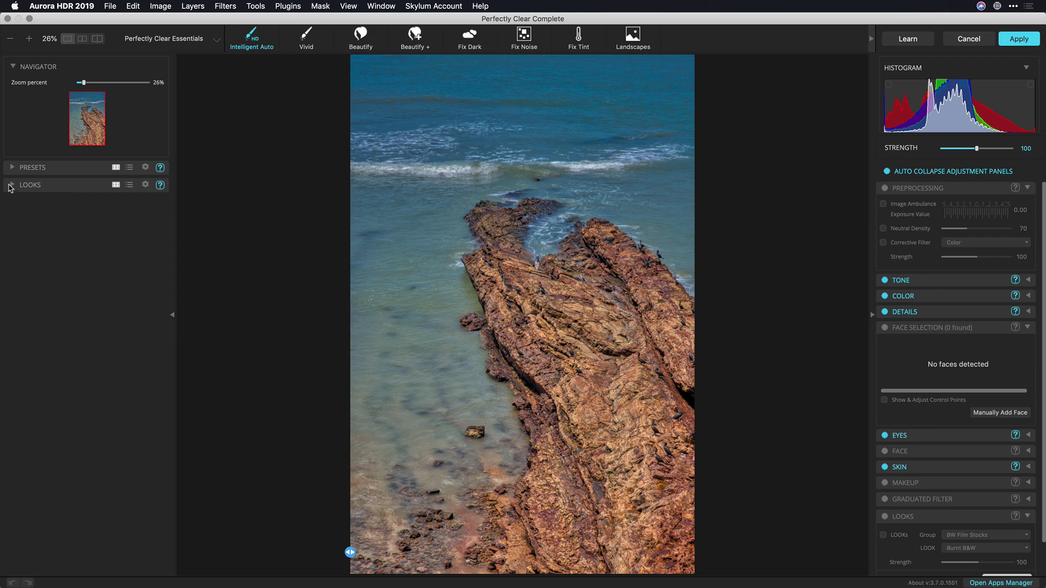
click(217, 39)
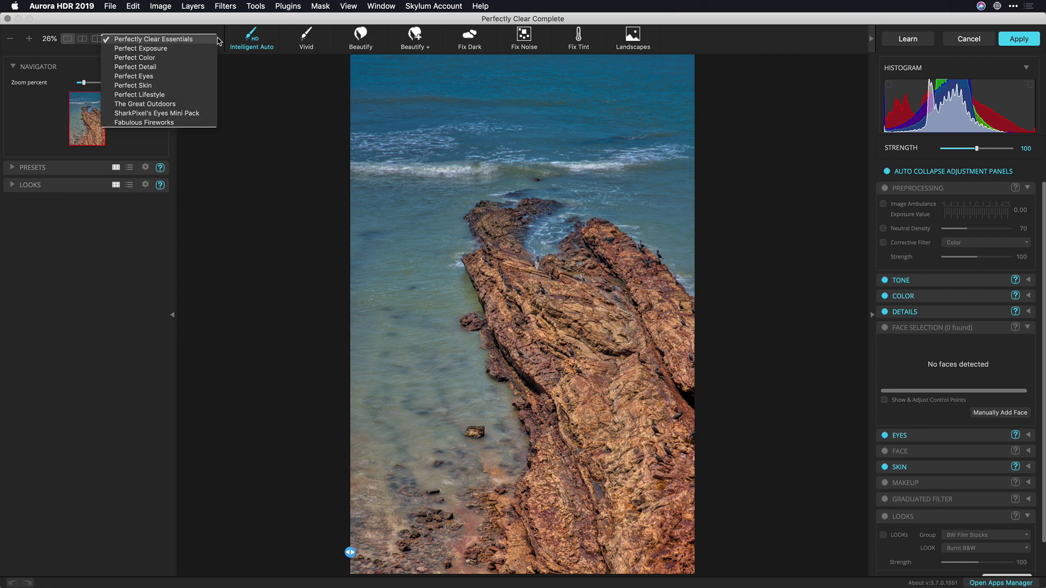
click(178, 104)
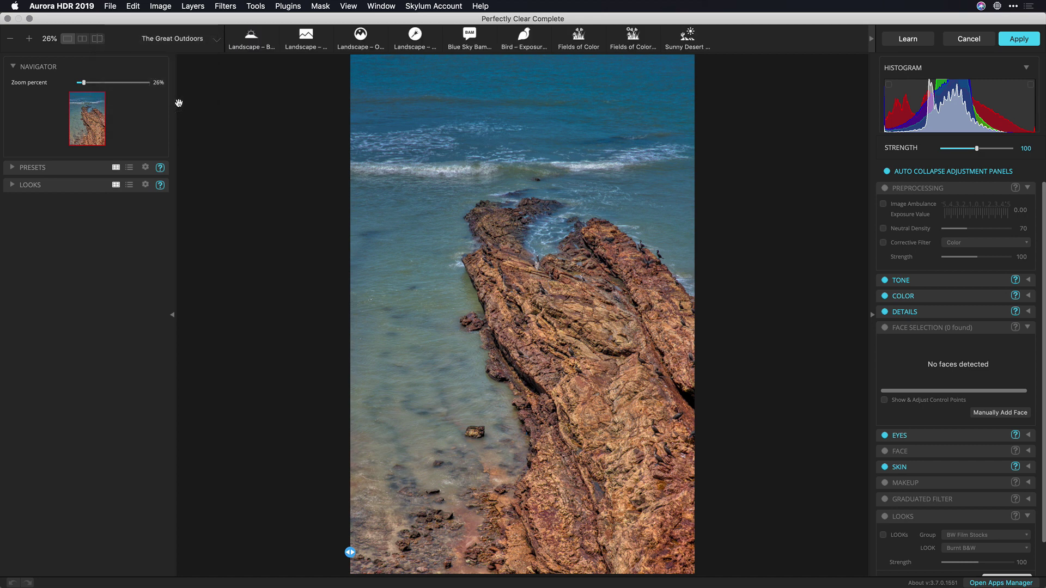
Step: Try the four Landscape presets and Blue Sky BamBam, then show before/after side by side
click(252, 43)
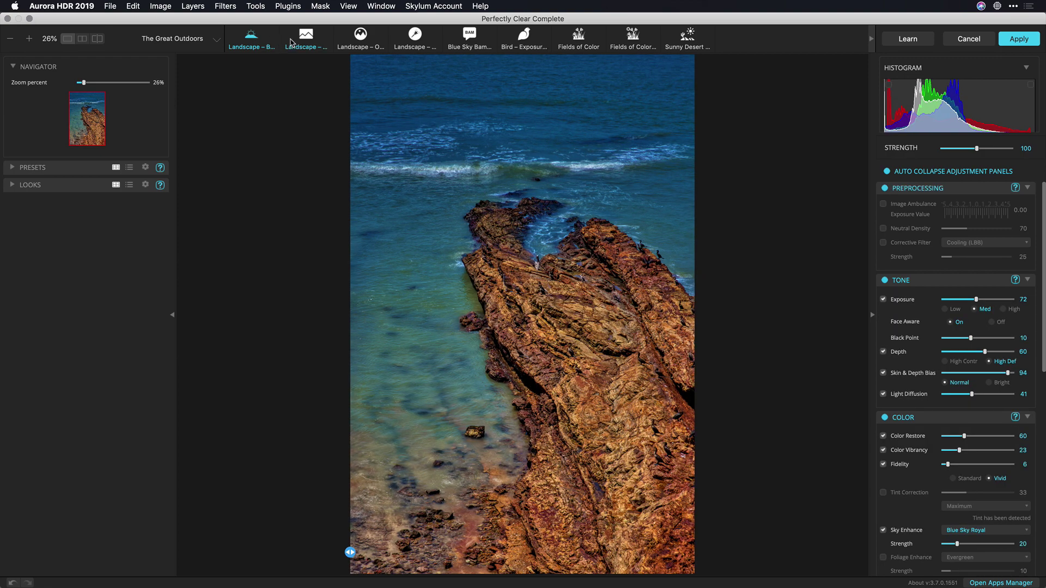
click(303, 43)
click(349, 44)
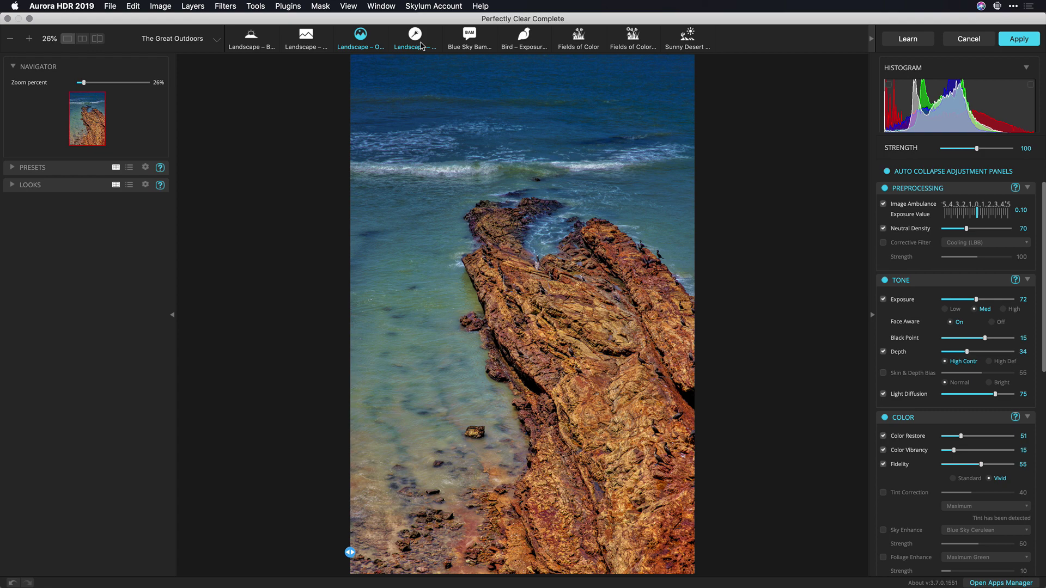
click(418, 43)
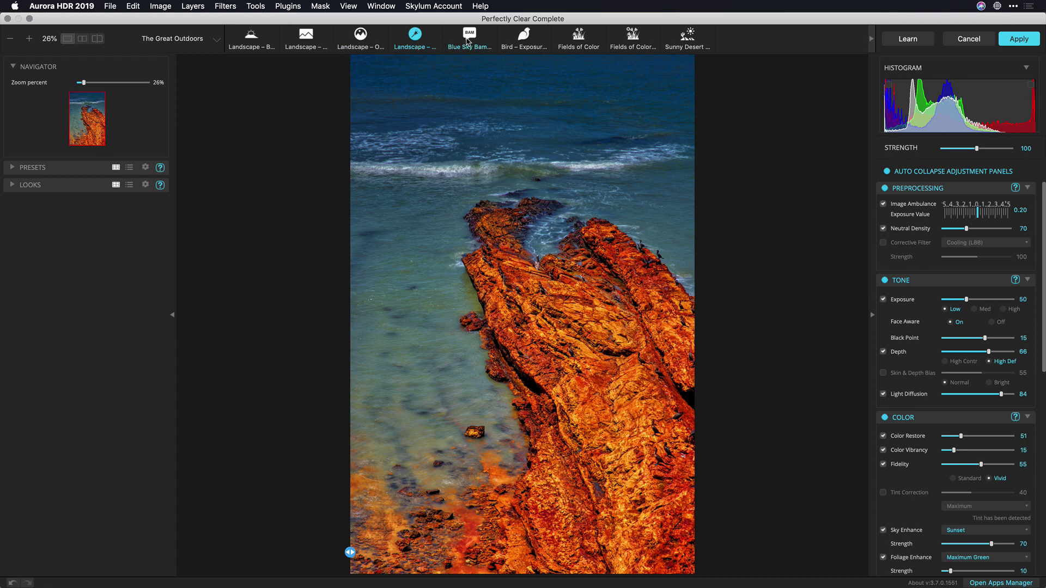
click(469, 42)
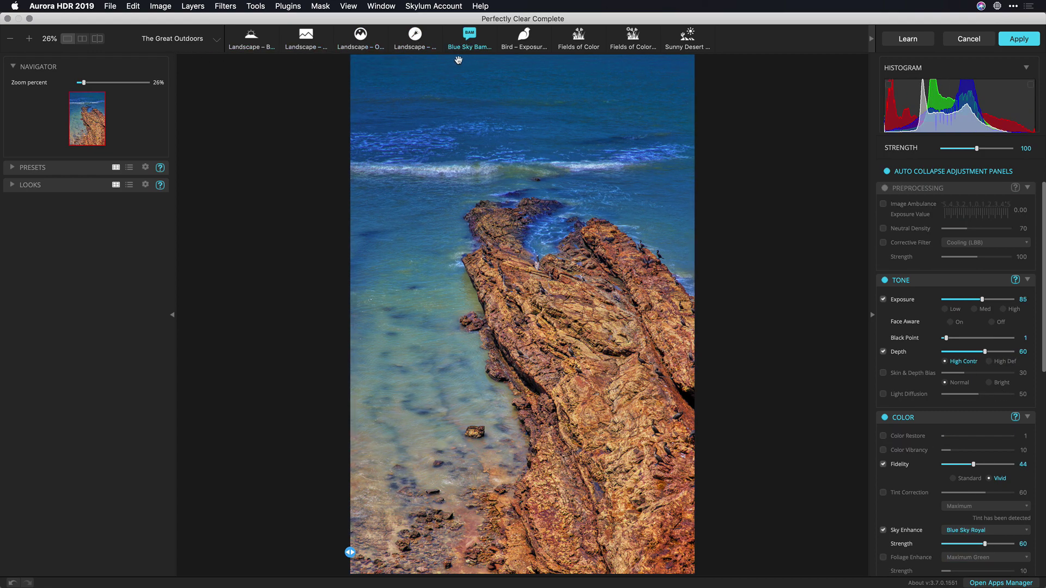
click(82, 39)
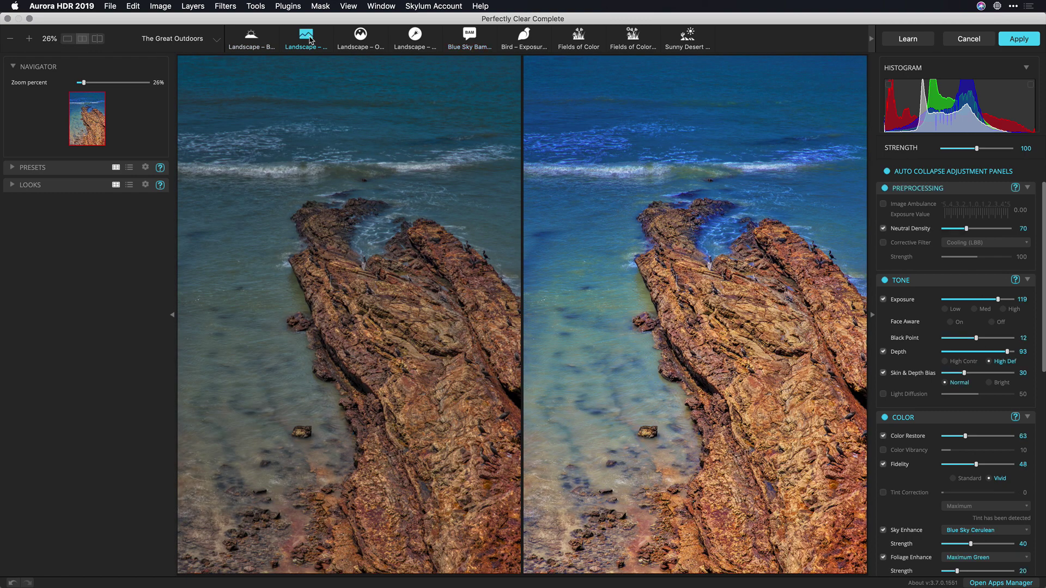
Step: Expand Presets, lower Strength, try Sunny Desert and Fields of Color, then reapply Landscape – Blue Sky
click(259, 41)
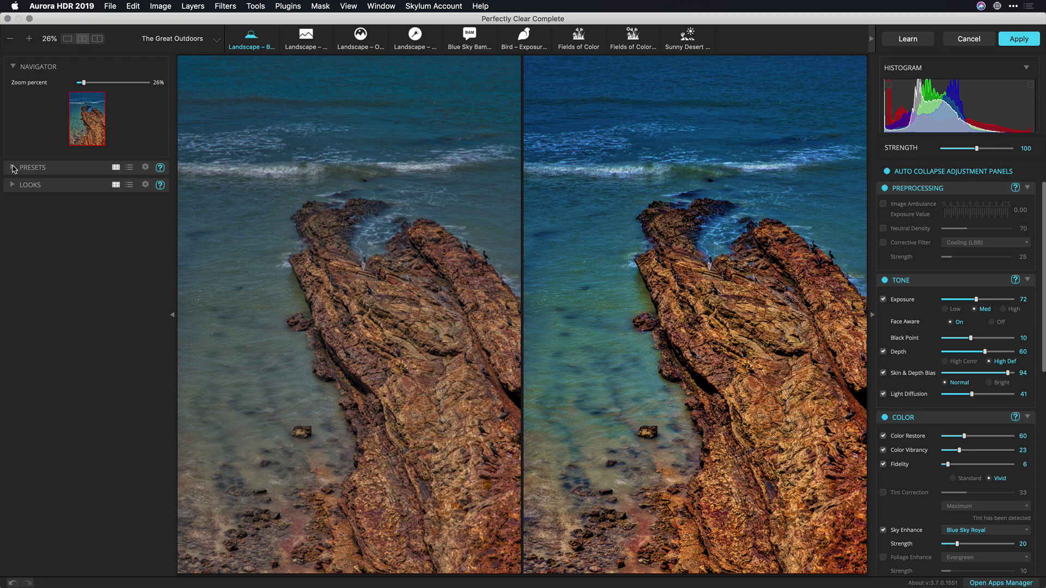
click(13, 168)
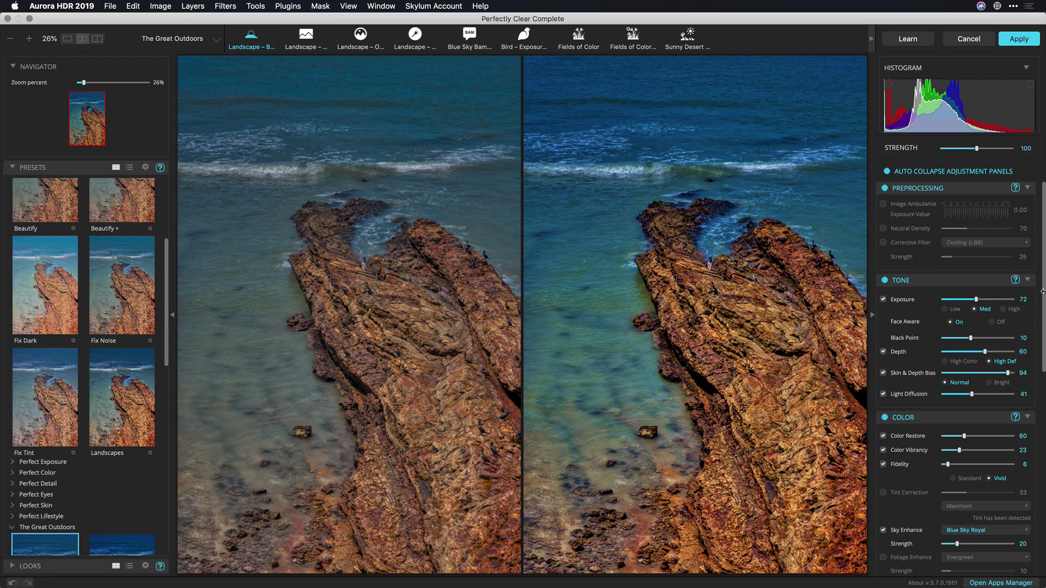
mouse_move(977, 152)
mouse_down()
mouse_move(910, 160)
mouse_move(980, 155)
mouse_move(965, 157)
mouse_up()
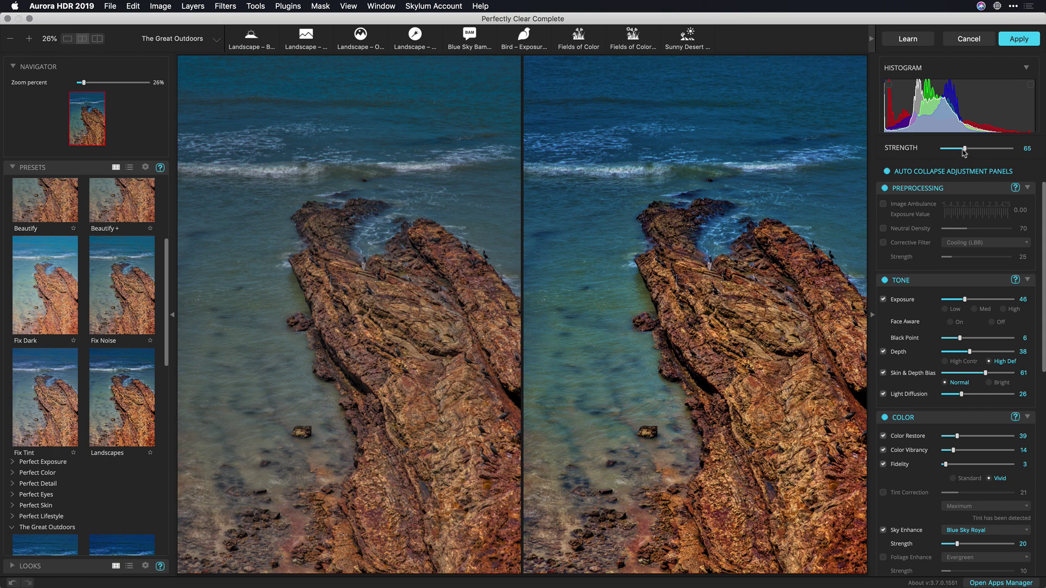
click(688, 38)
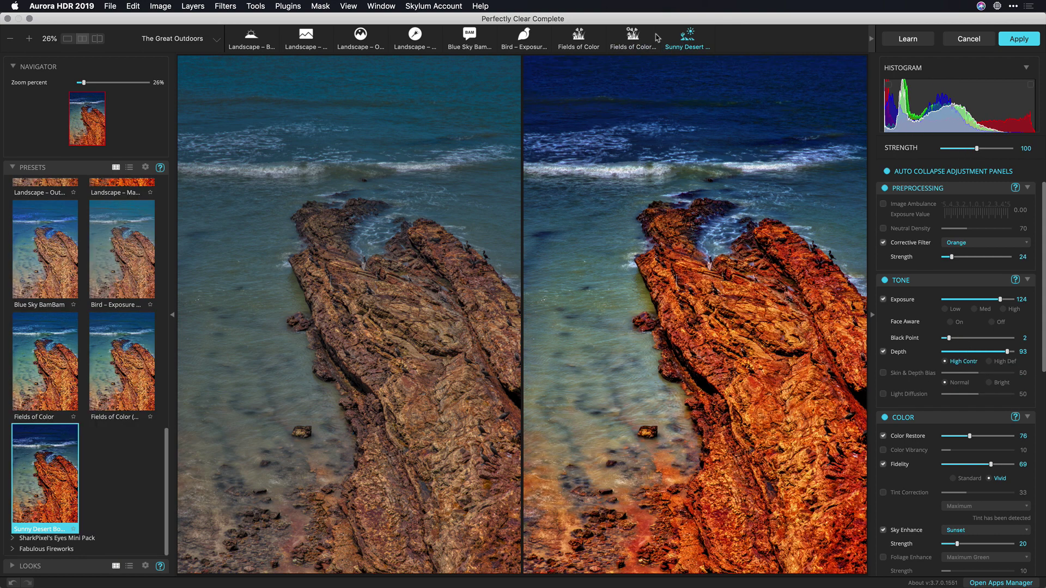
click(578, 38)
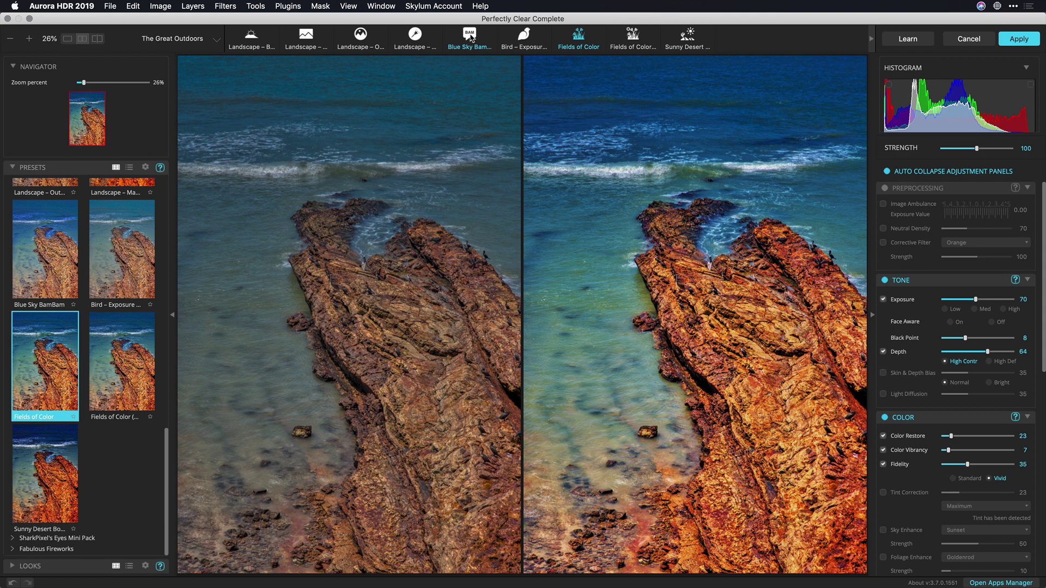
click(415, 37)
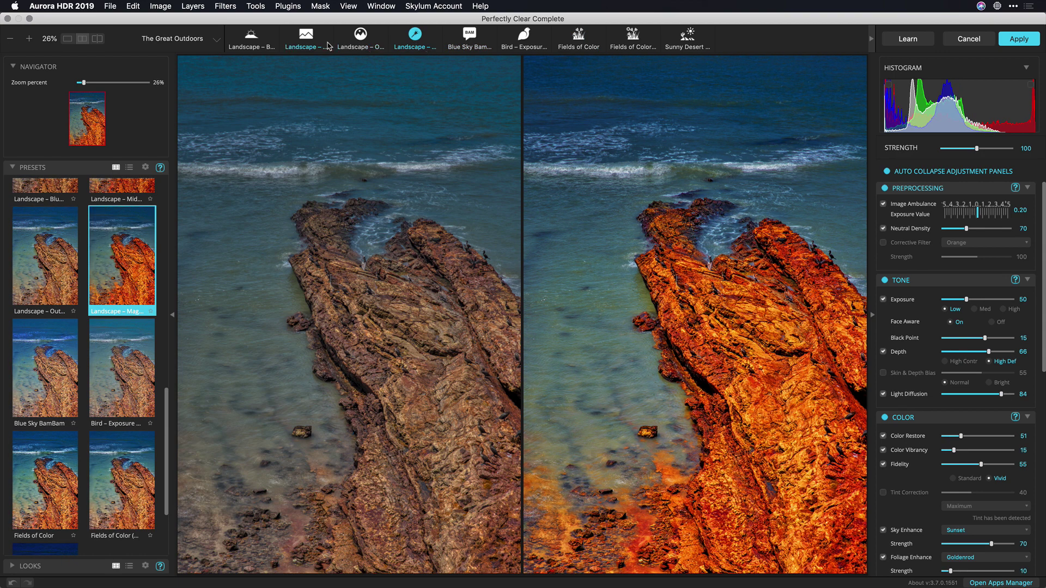
click(260, 41)
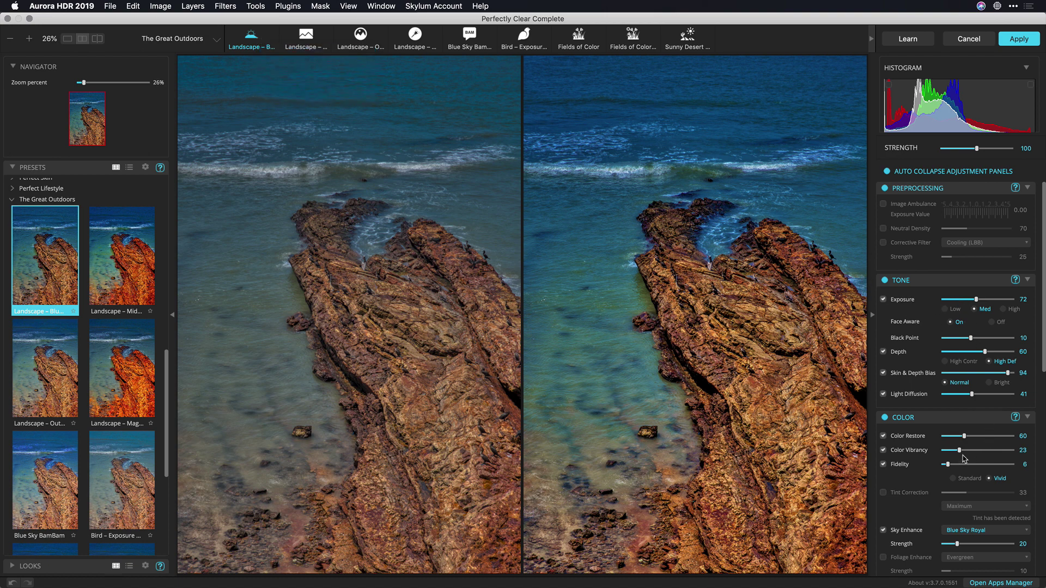
Step: Lower Color Restore to 27 and switch Sky Enhance to Blue Sky Aquamarine at strength 6
drag(958, 437, 952, 439)
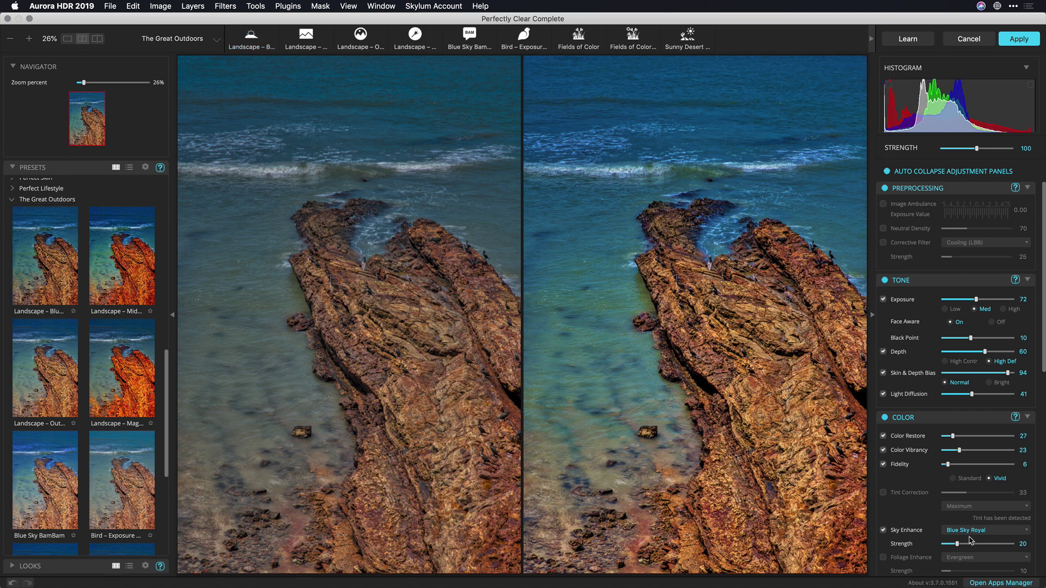
drag(953, 547, 945, 547)
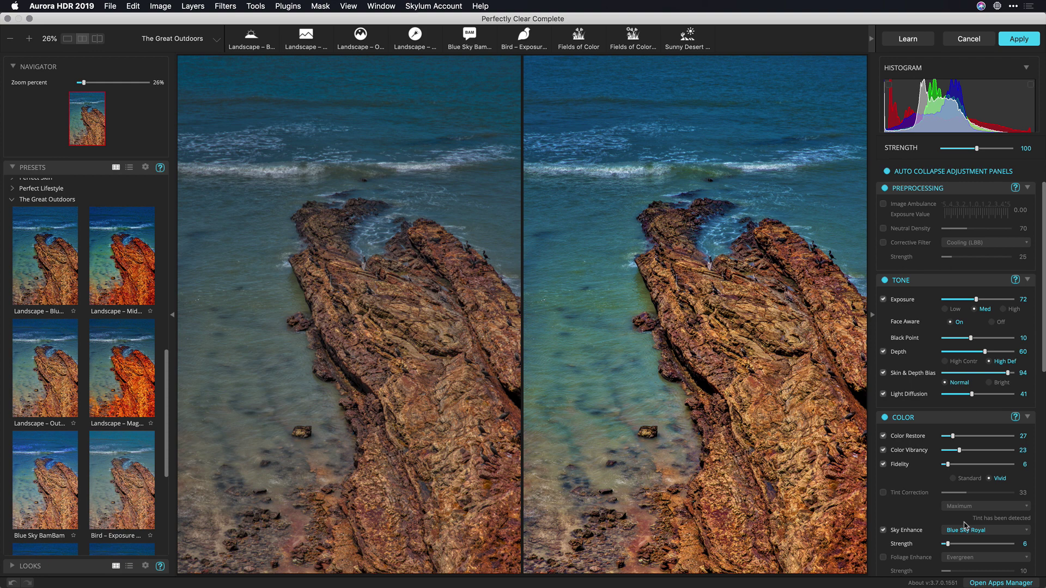
click(967, 532)
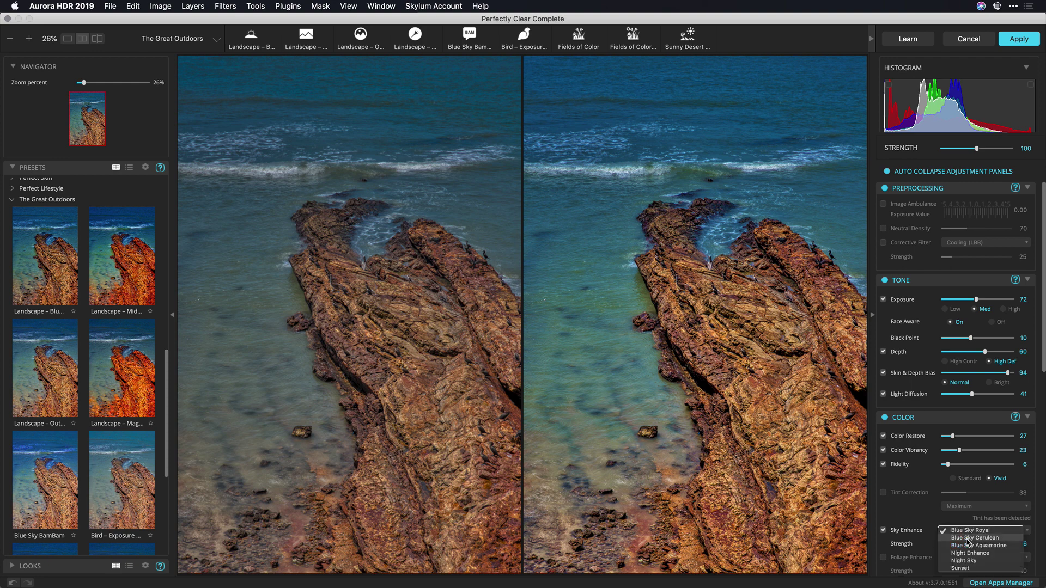
click(967, 539)
click(977, 534)
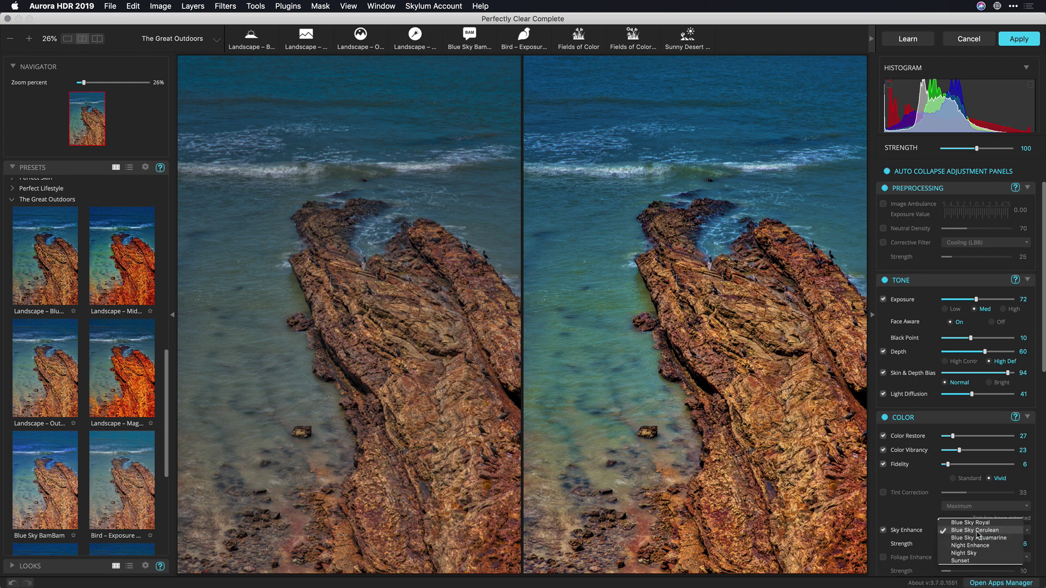
click(977, 541)
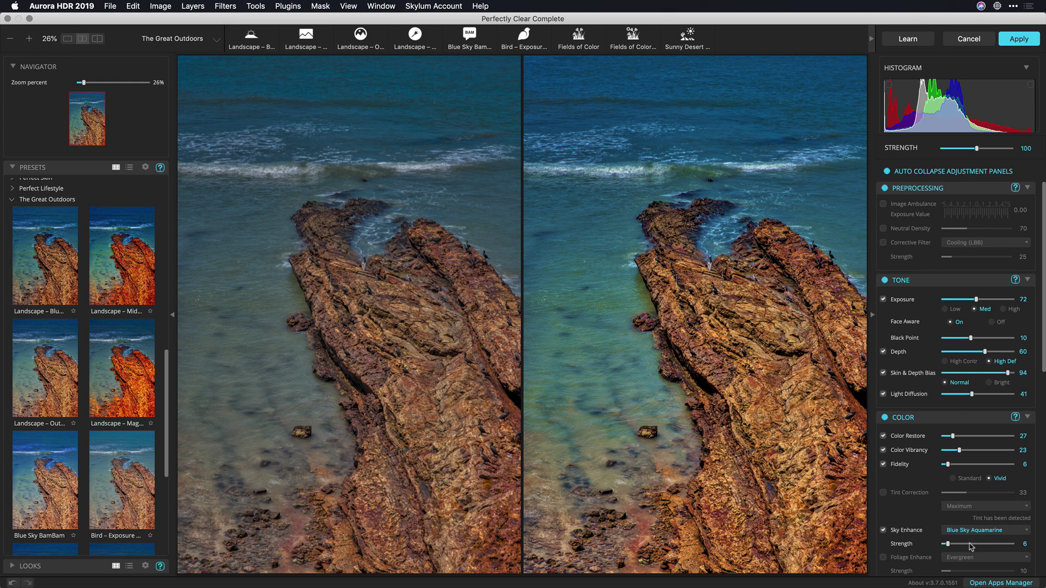
drag(971, 547, 947, 548)
Step: Enable and expand the Graduated Filter and choose the radial shape
drag(1043, 212, 1040, 467)
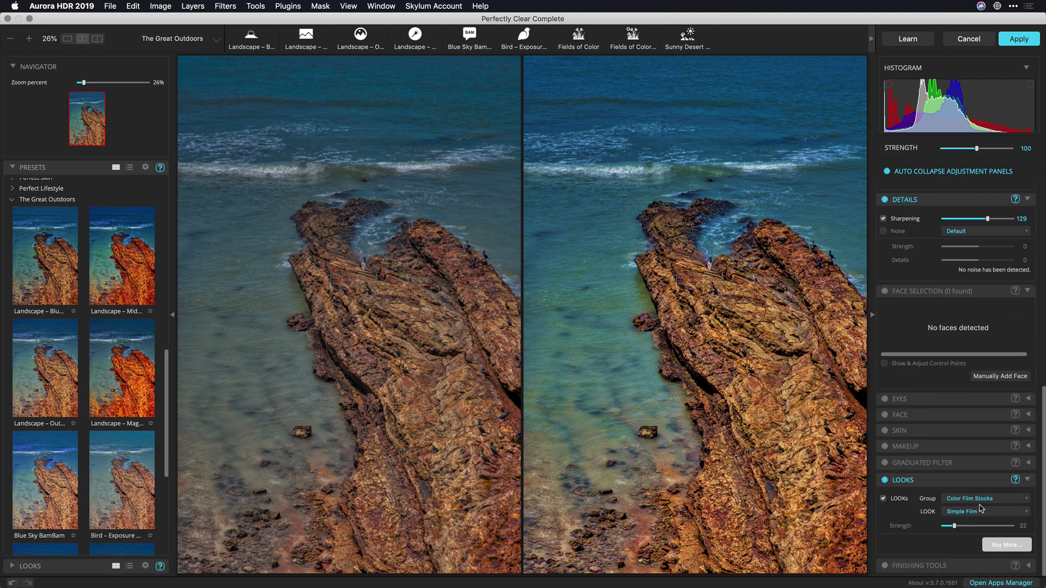
click(885, 463)
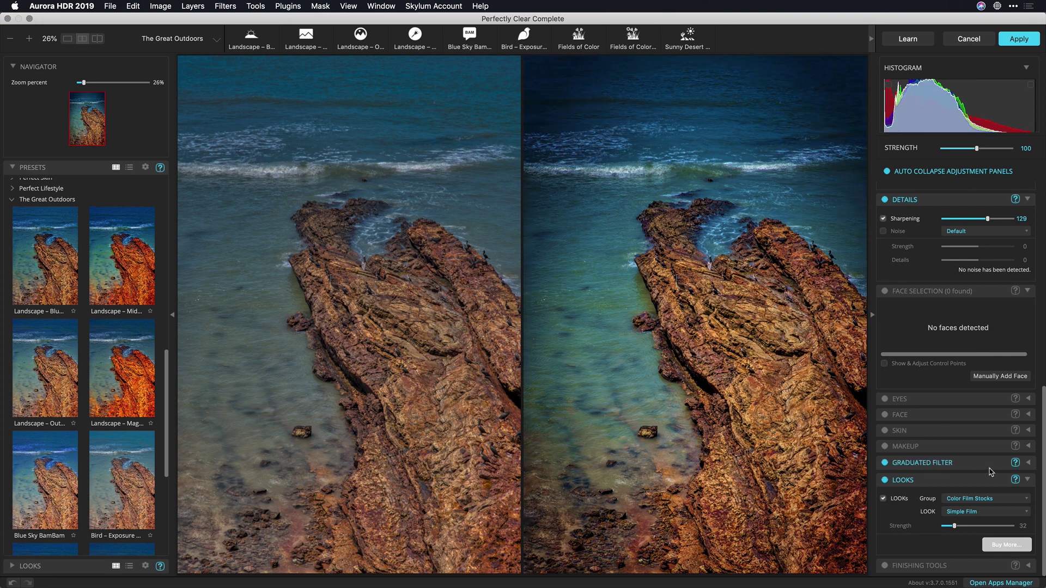
click(1029, 463)
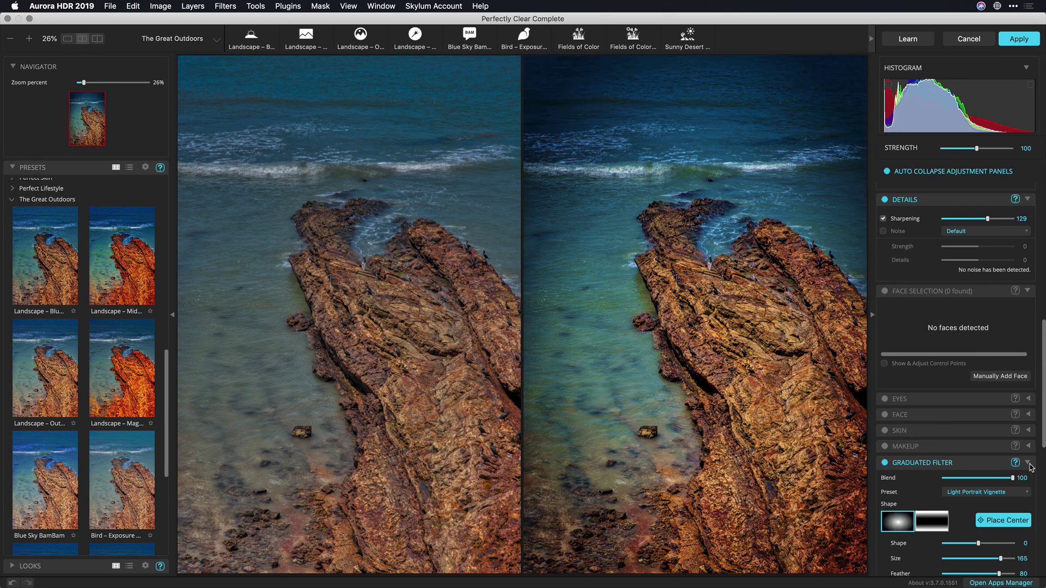
click(942, 527)
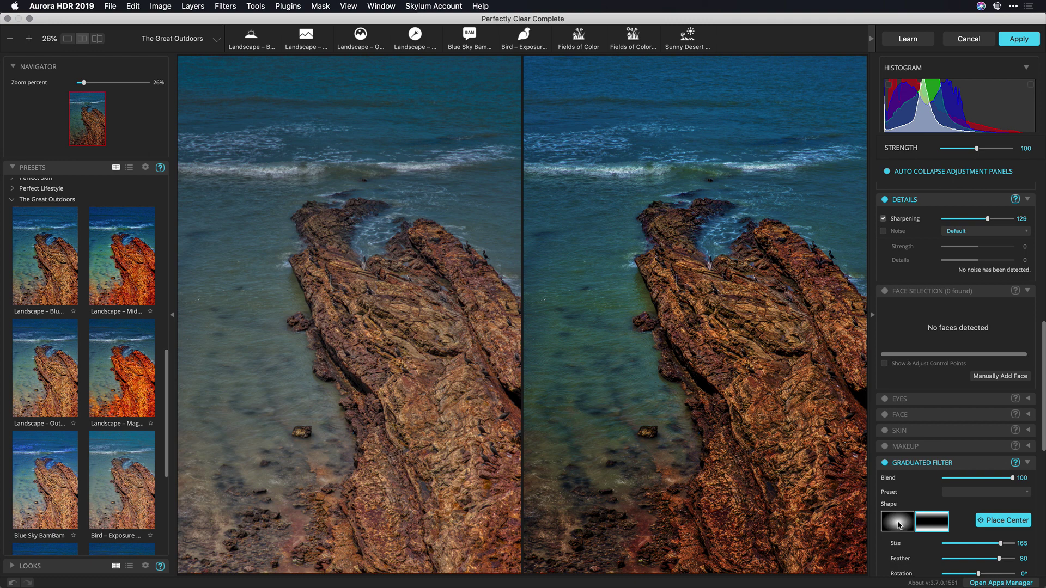
click(899, 525)
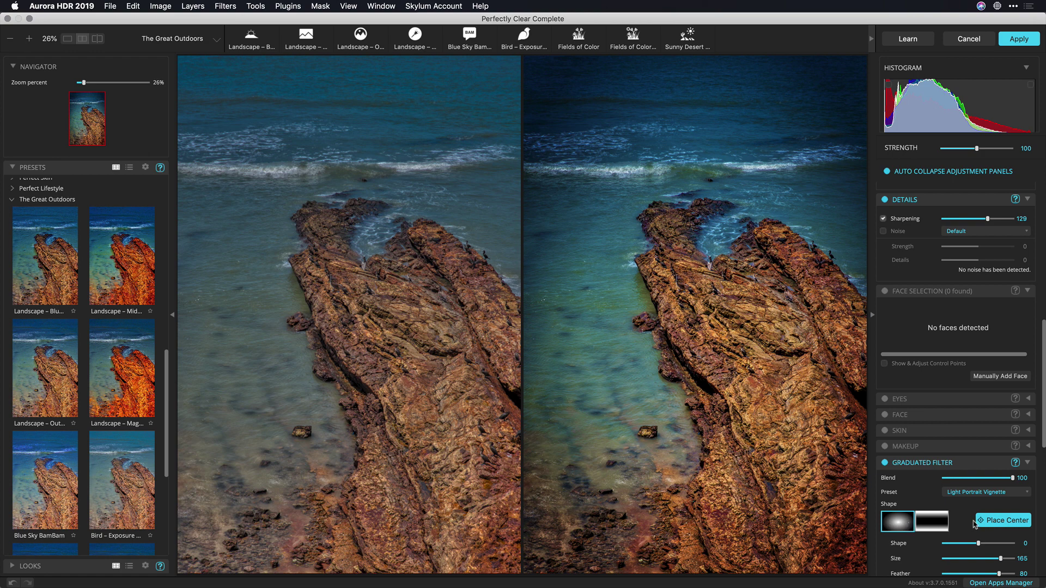
Step: Centre the radial filter on the rocks and set Shape to -8
click(710, 259)
mouse_move(974, 543)
mouse_down()
mouse_move(963, 544)
mouse_move(983, 561)
mouse_up()
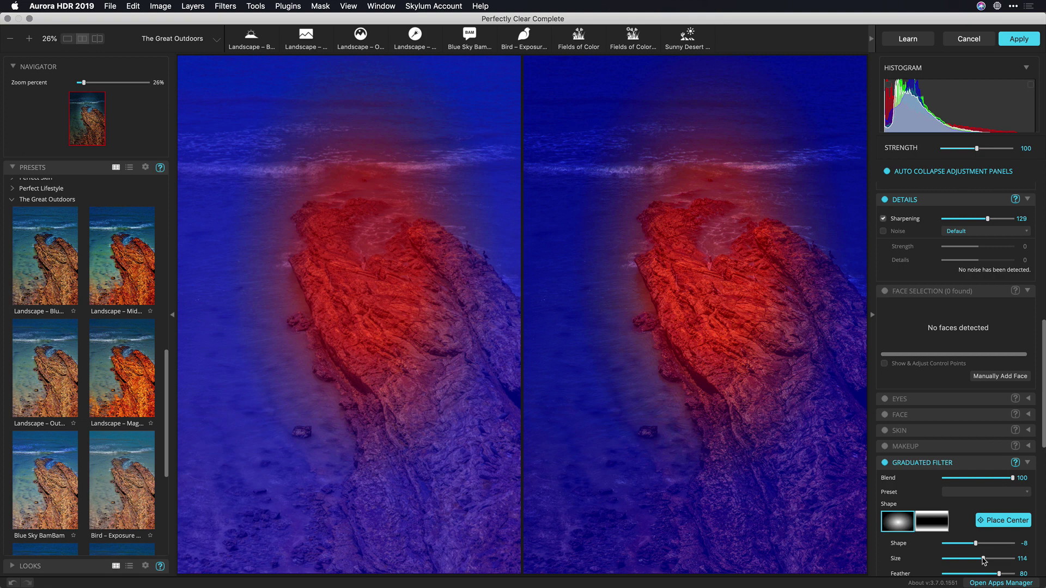
scroll(971, 553, up, 1)
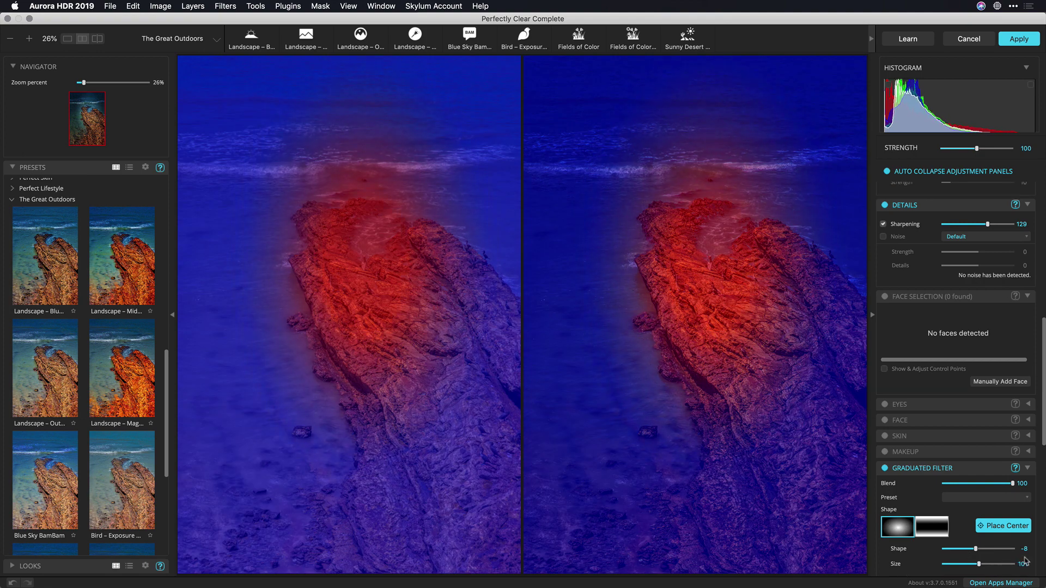
scroll(1006, 484, down, 5)
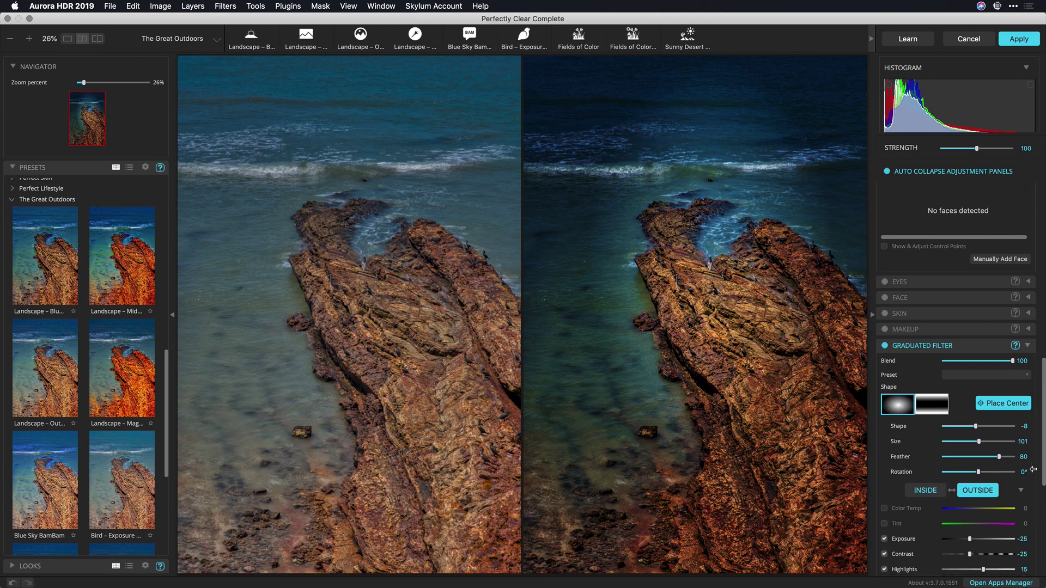
Step: Set the vignette Feather to 100, outside Contrast to -41 and Highlights to 51
drag(1004, 460, 992, 442)
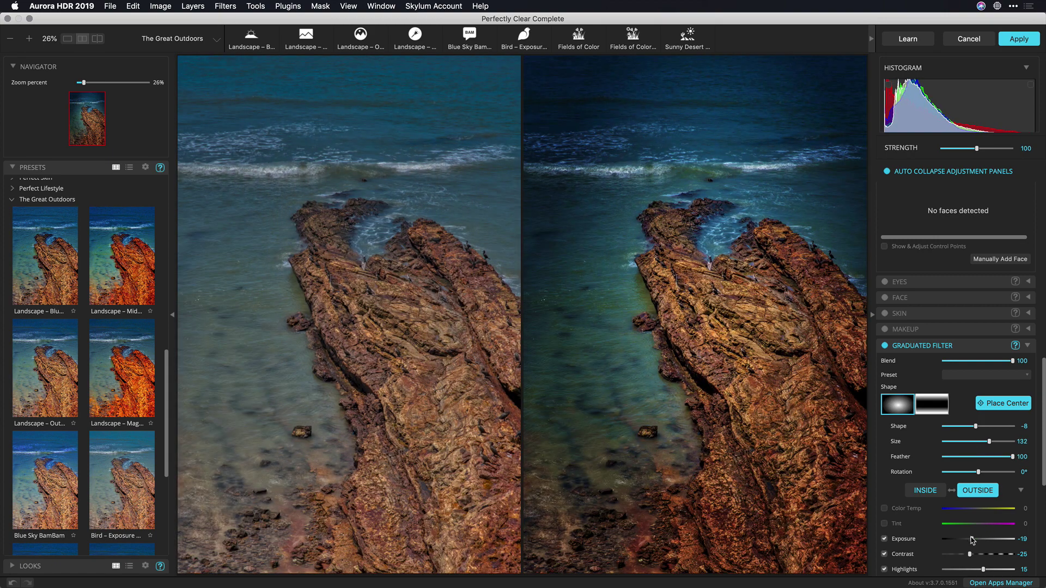
mouse_move(969, 554)
mouse_down()
mouse_move(994, 554)
mouse_move(964, 554)
mouse_up()
scroll(958, 545, down, 5)
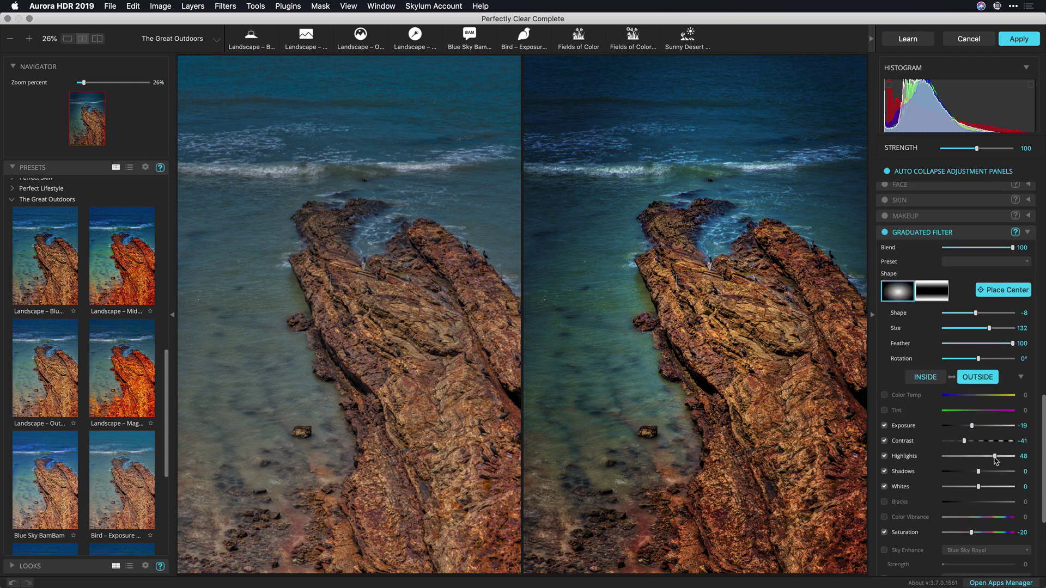
drag(994, 460, 997, 460)
Step: Return to single image view and toggle between the original and edited coastline
click(68, 38)
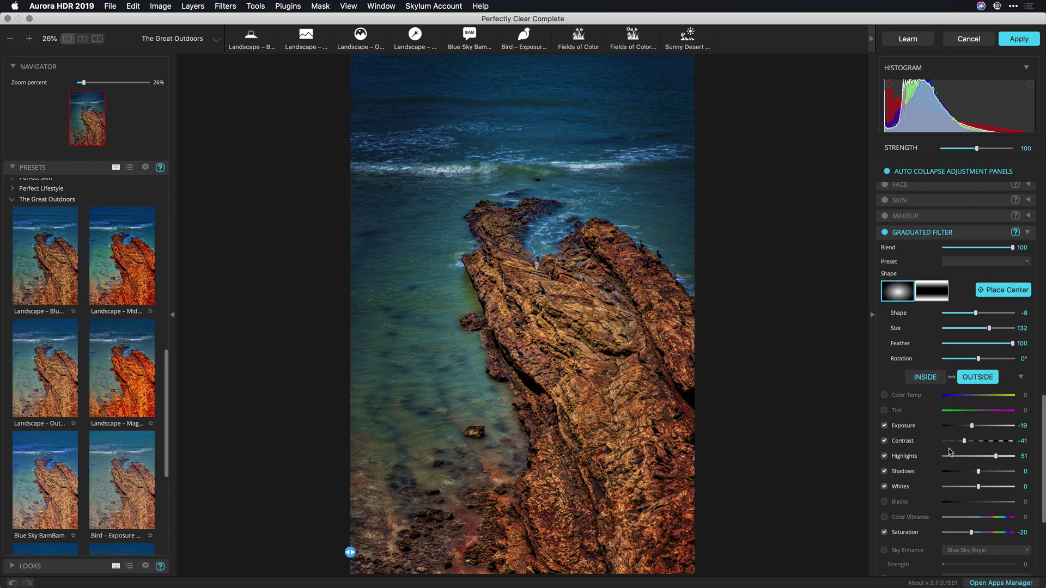
click(458, 136)
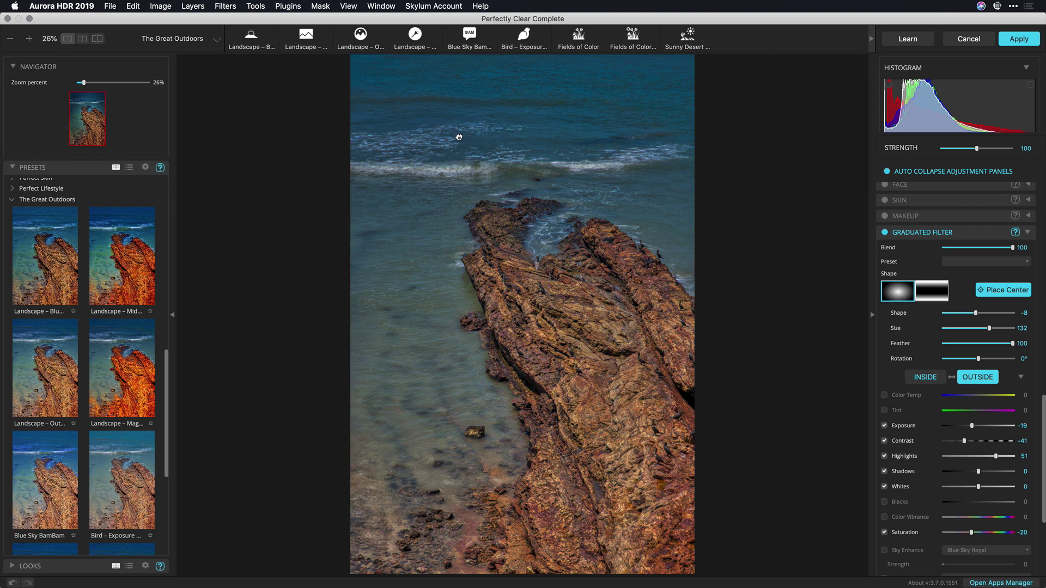
click(457, 137)
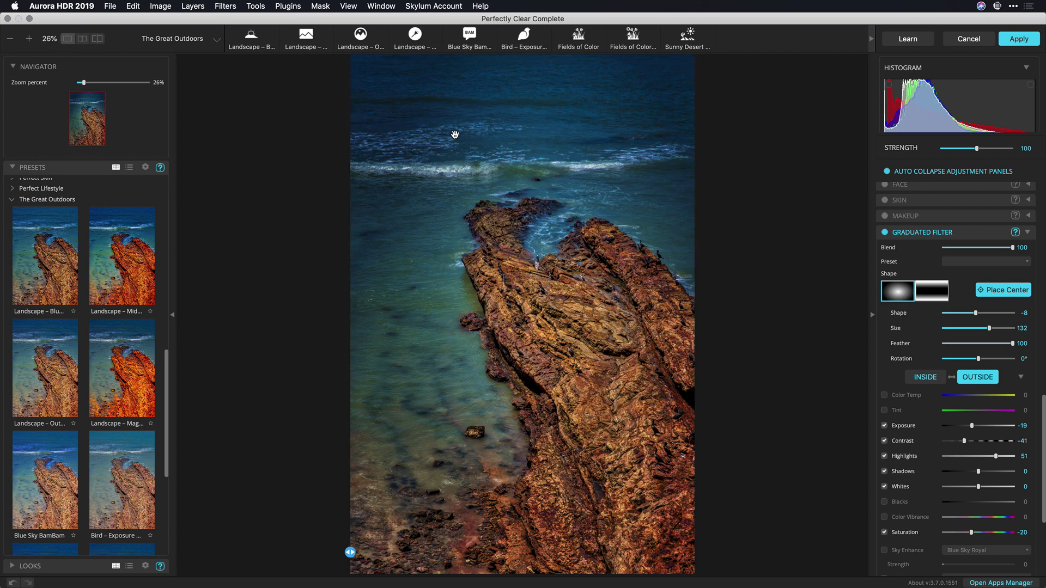
click(456, 136)
drag(1043, 406, 1042, 508)
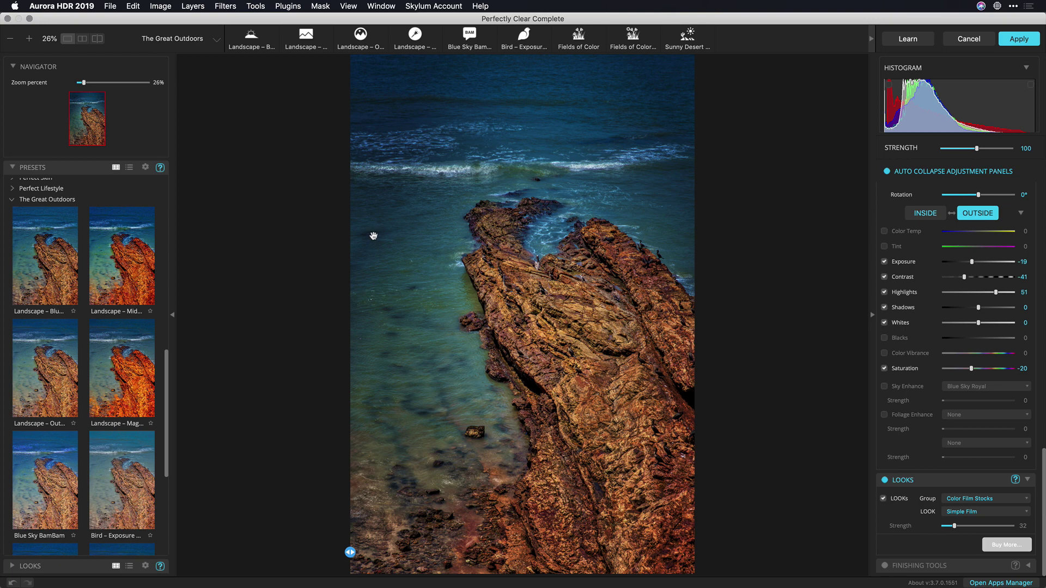
Step: Collapse Presets and open the Color Film Stocks group under Looks
click(12, 168)
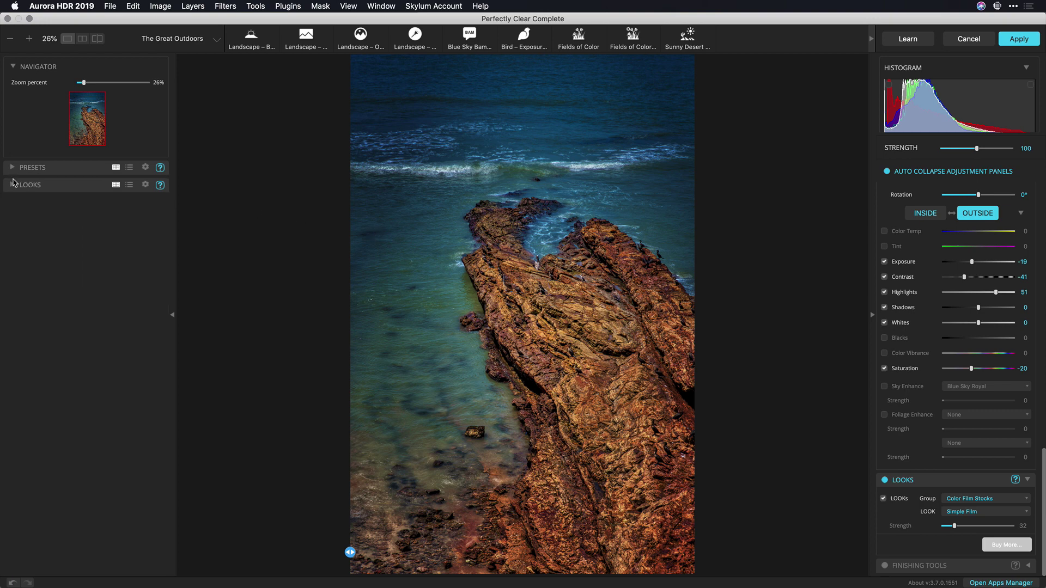
click(13, 185)
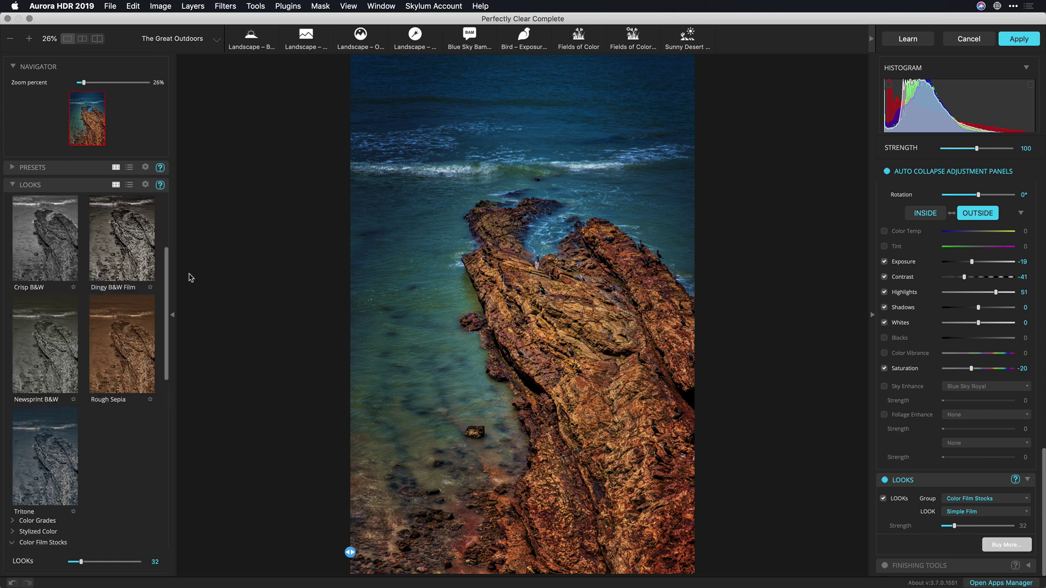
drag(168, 276, 166, 203)
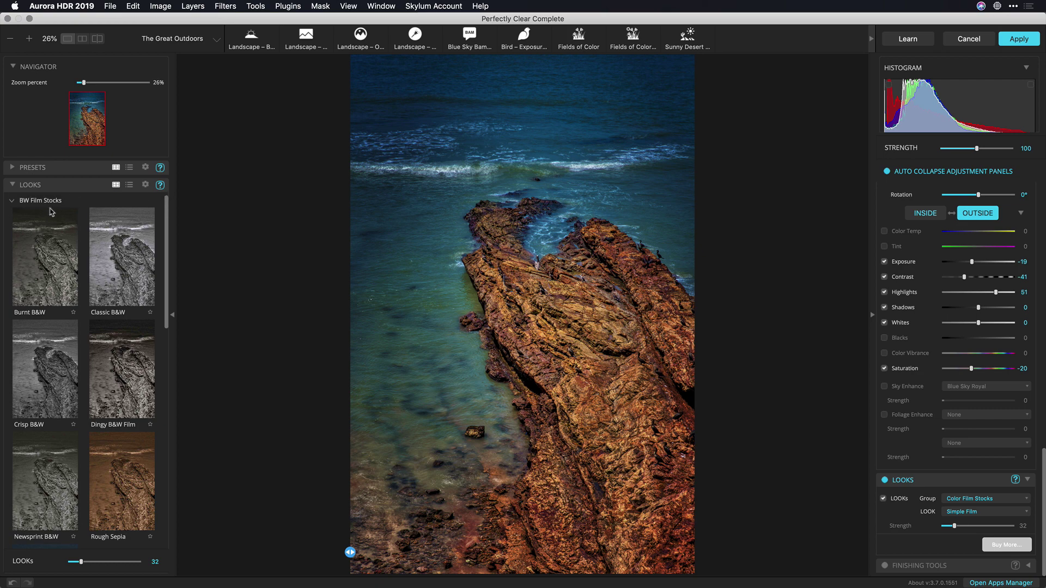
click(12, 202)
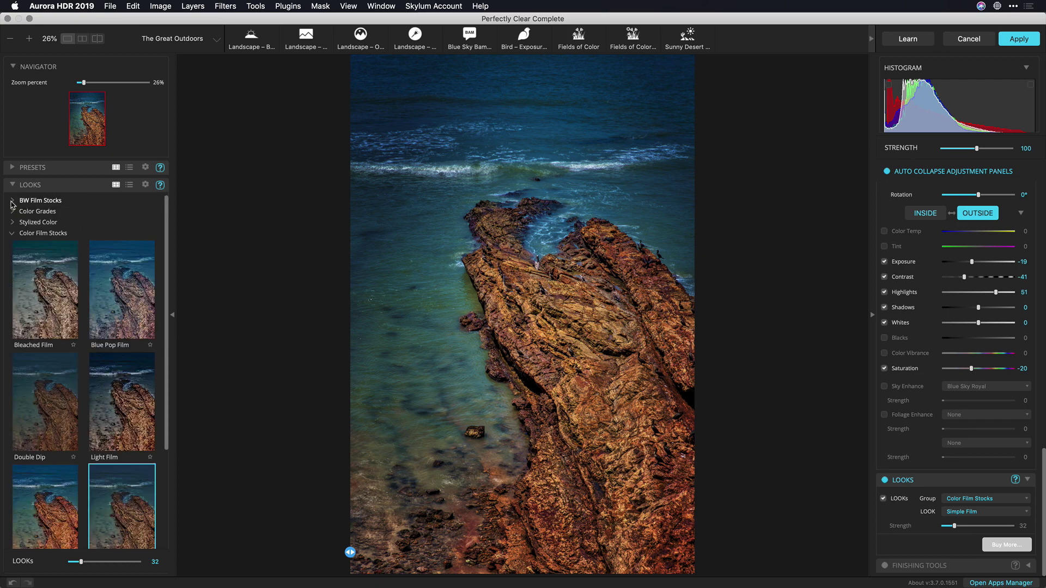
click(11, 235)
click(12, 233)
scroll(124, 311, down, 3)
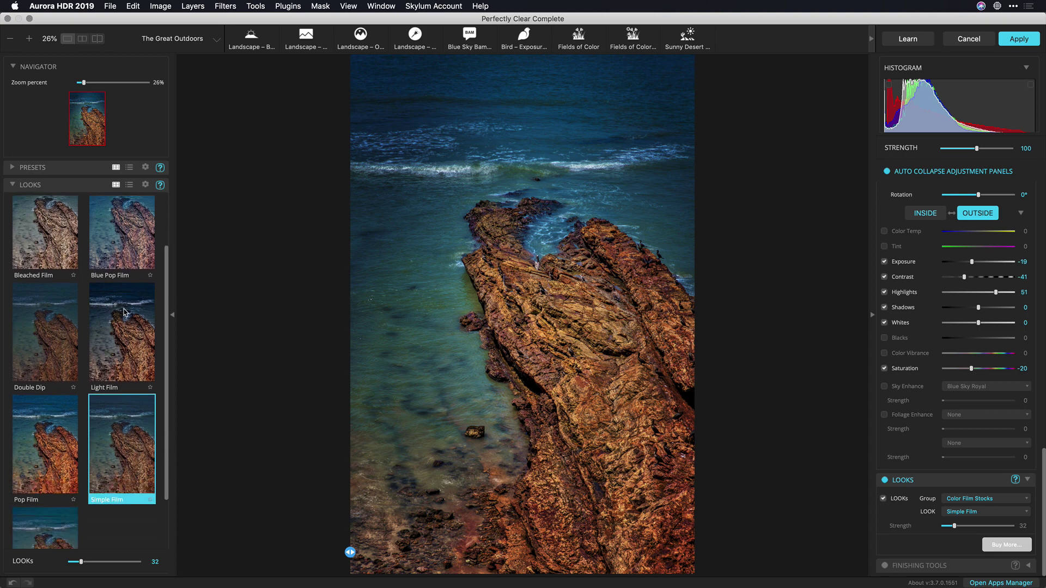
Step: Preview the Light Film, Double Dip, Pop Film and Simple Film looks
click(123, 331)
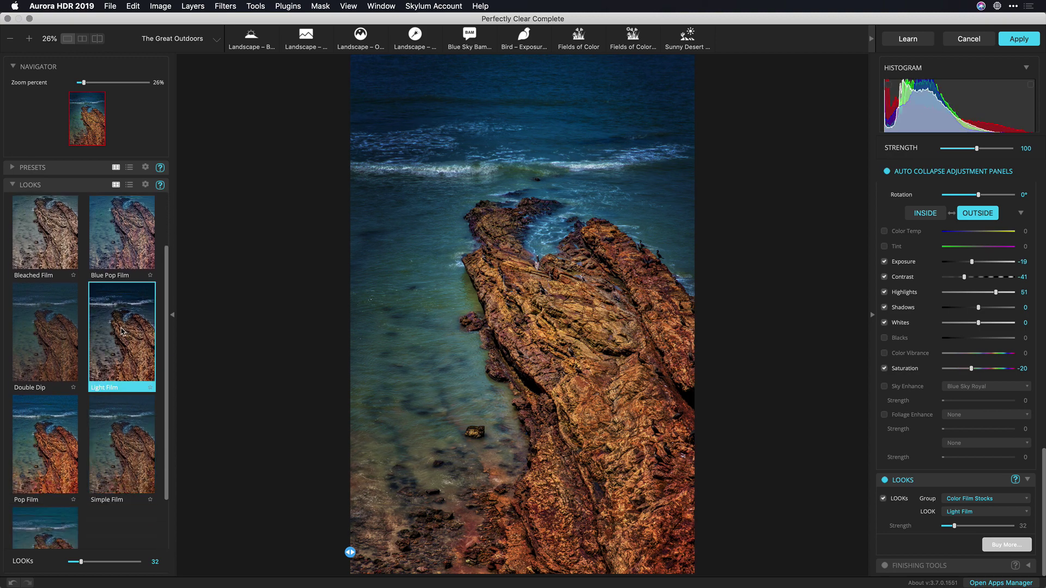
click(64, 328)
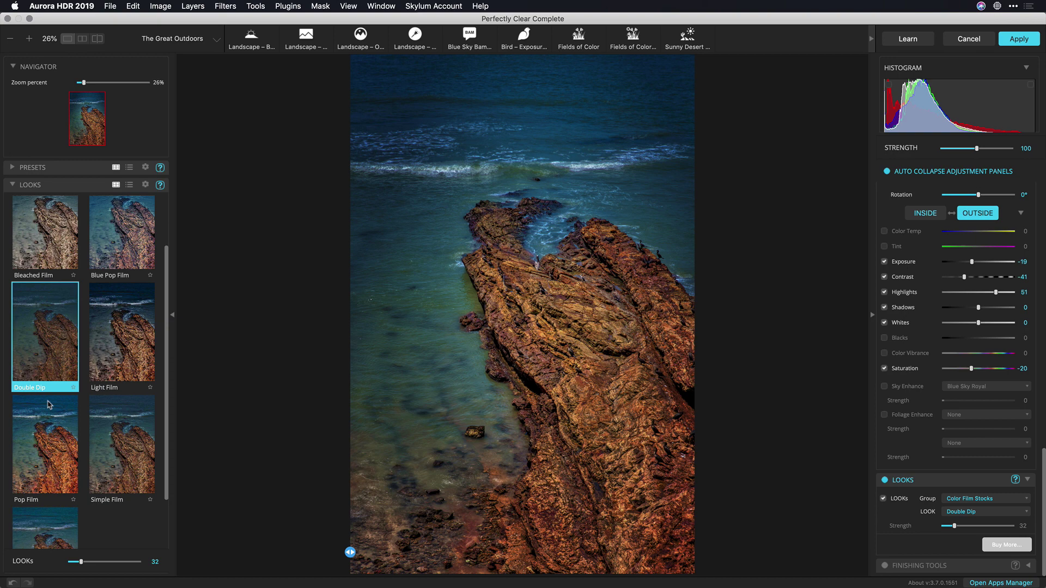
click(48, 429)
click(118, 447)
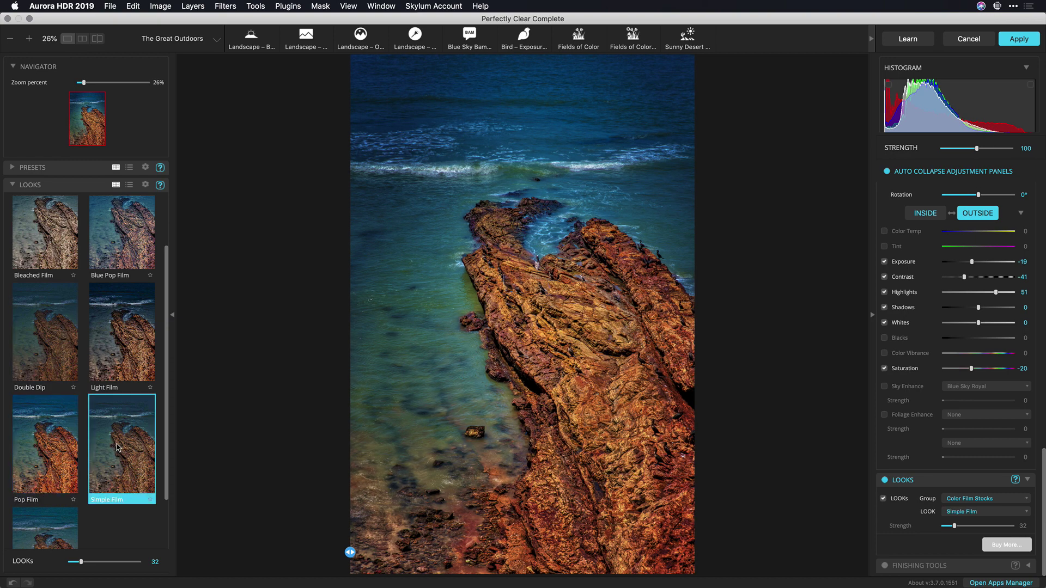
scroll(104, 423, down, 2)
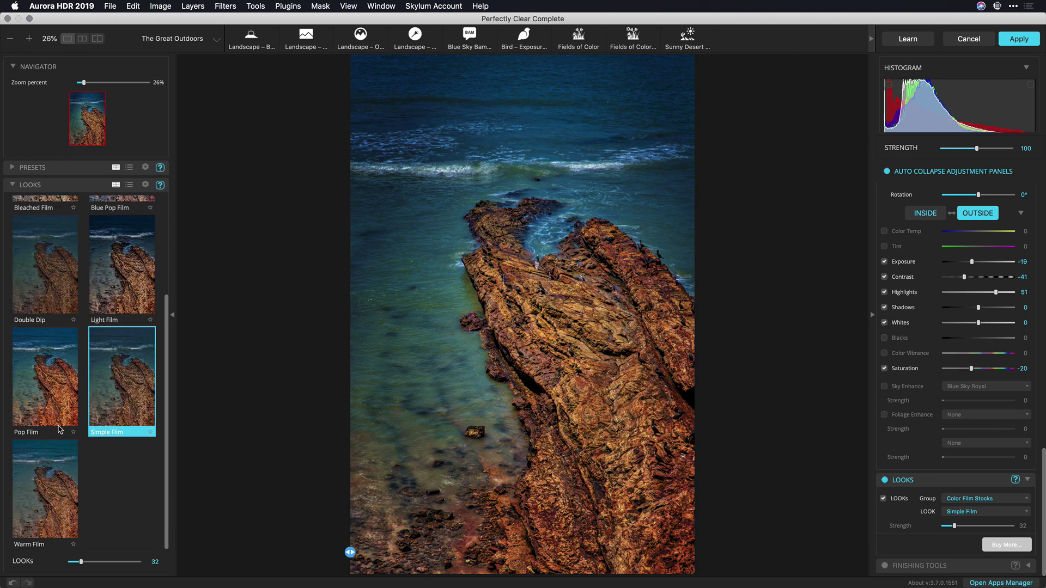
scroll(59, 429, up, 2)
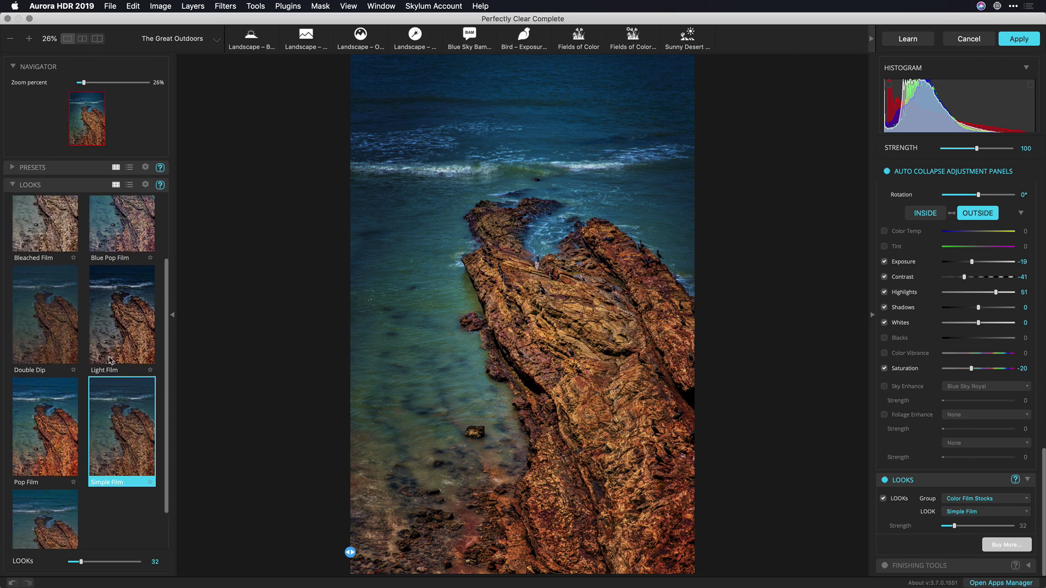
Step: Choose the Light Film look after comparing Blue Pop Film, and set its strength to 41
click(113, 330)
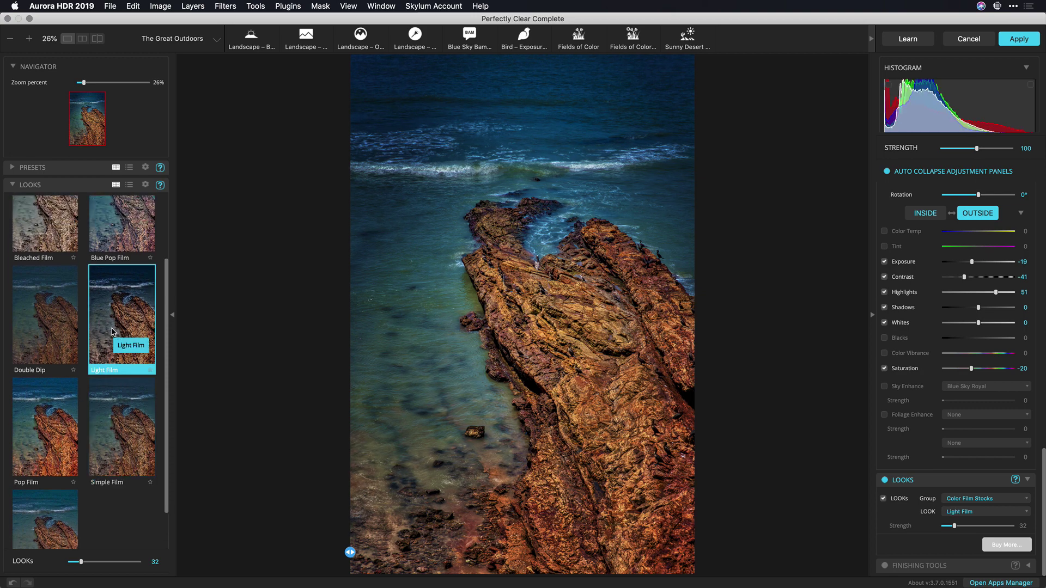
click(131, 219)
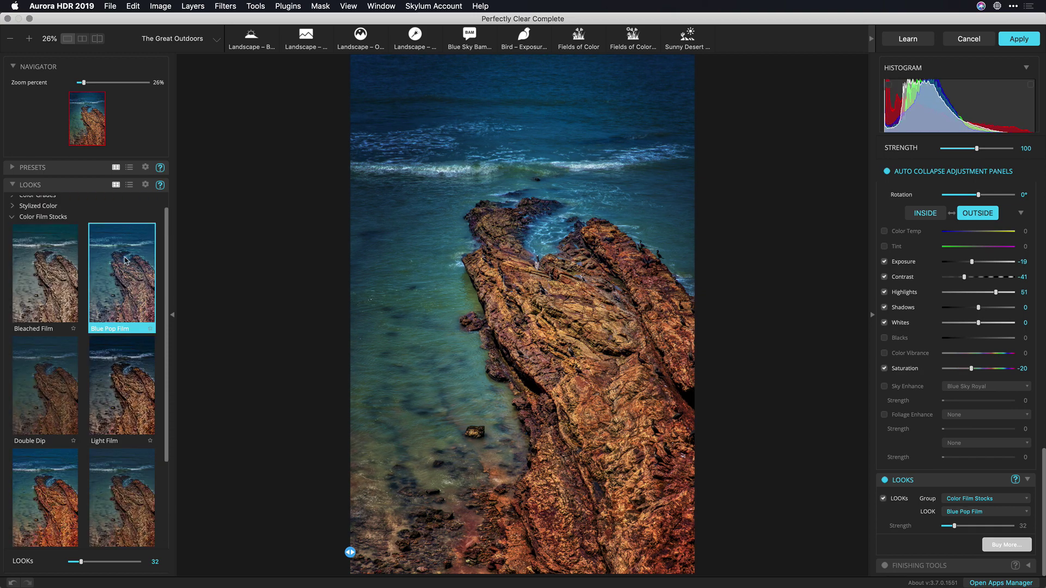
click(125, 438)
mouse_move(86, 561)
mouse_down()
mouse_move(116, 564)
mouse_move(85, 563)
mouse_up()
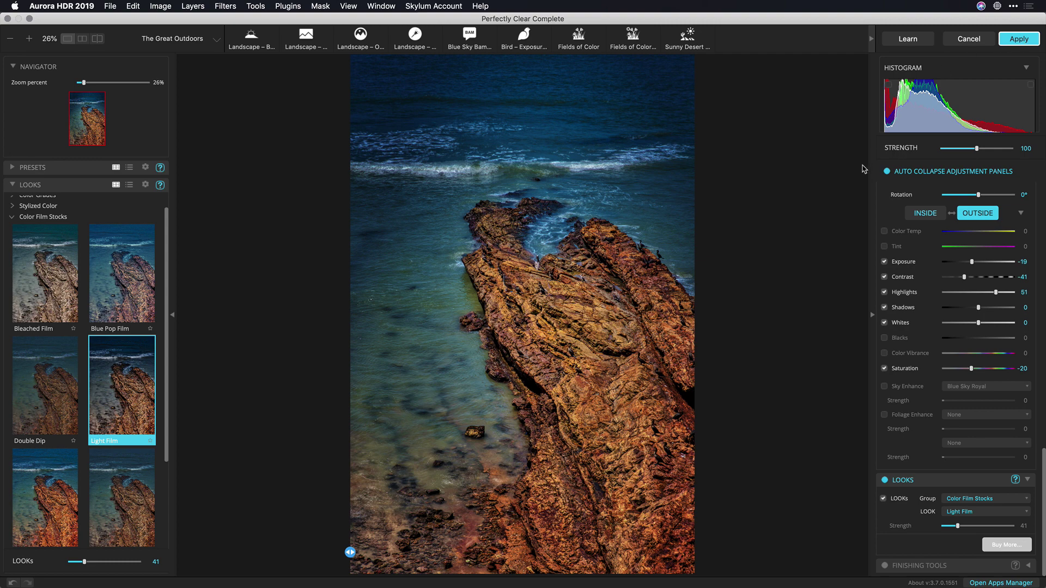
Step: Apply the Perfectly Clear edits back into Aurora and compare the new layer on and off
key(Return)
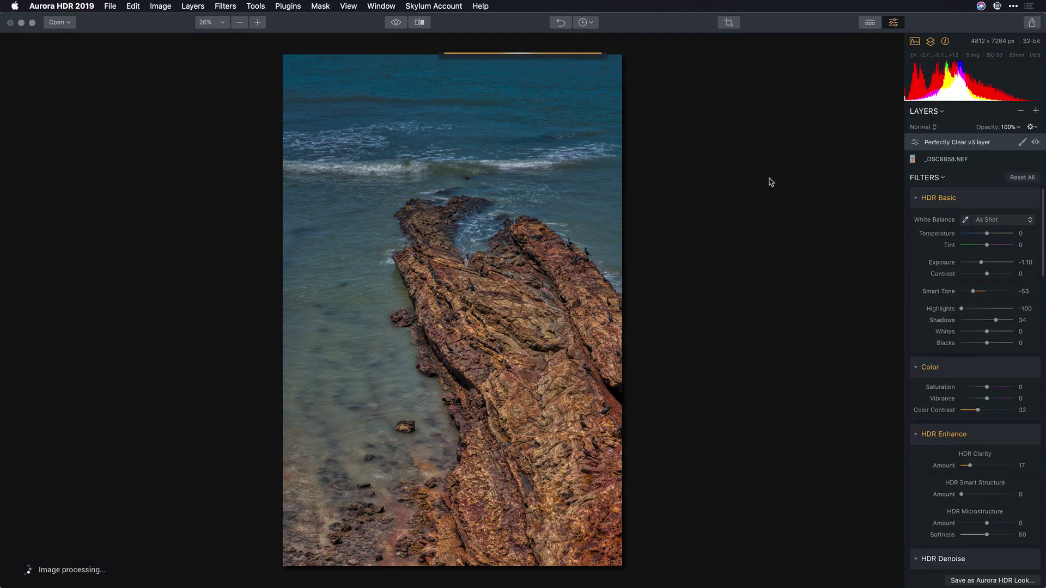
click(1036, 143)
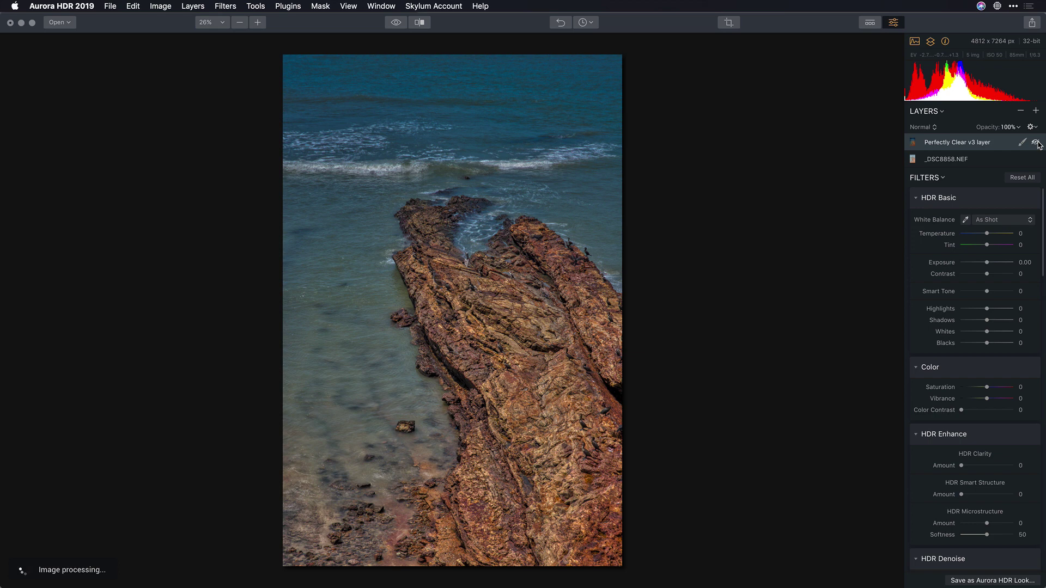
click(1036, 143)
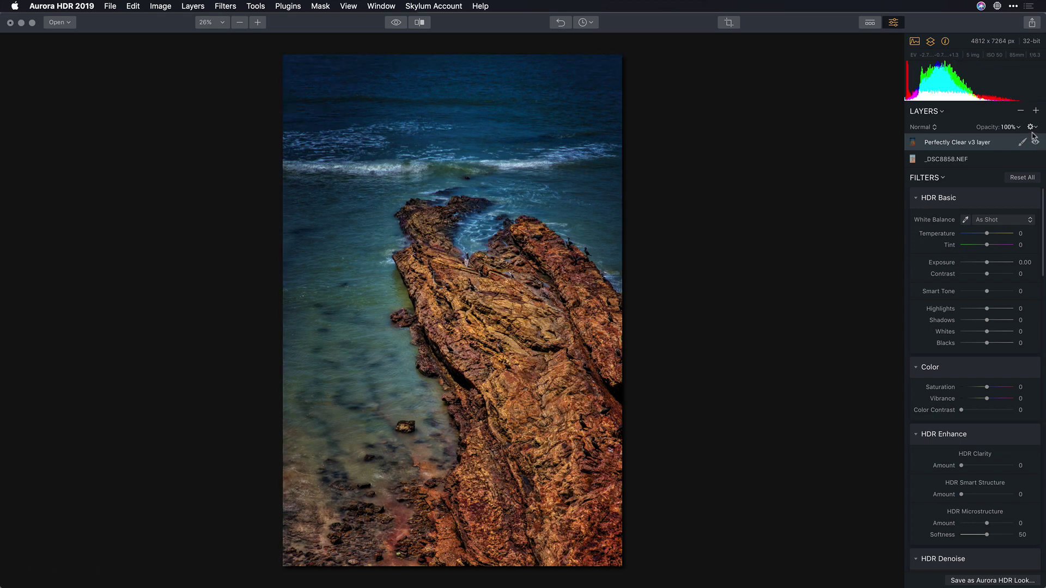
Step: Lower the Perfectly Clear v3 layer's opacity to 60% and compare it against the merged image
click(1018, 127)
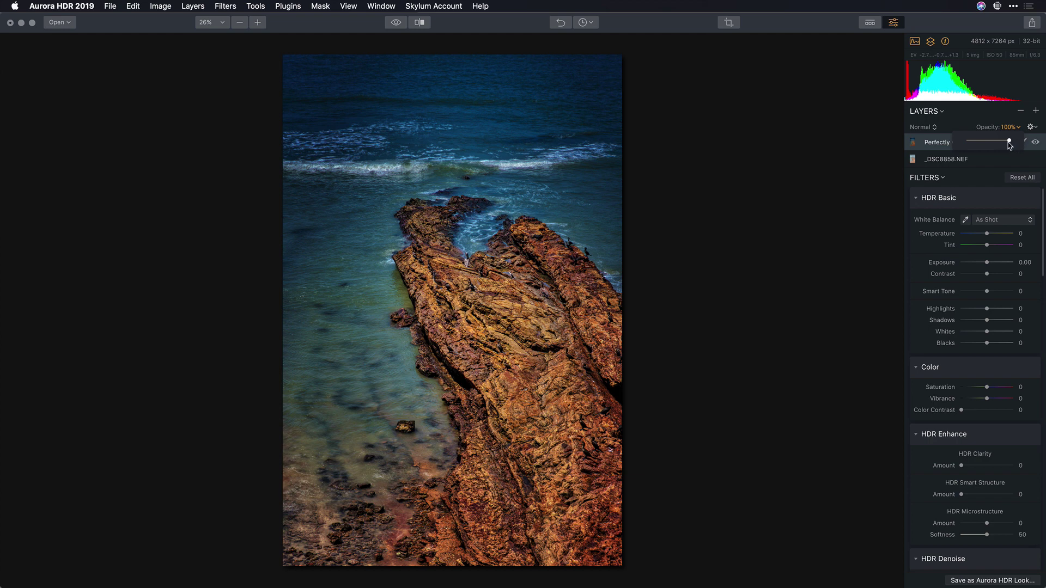
drag(1000, 141, 993, 141)
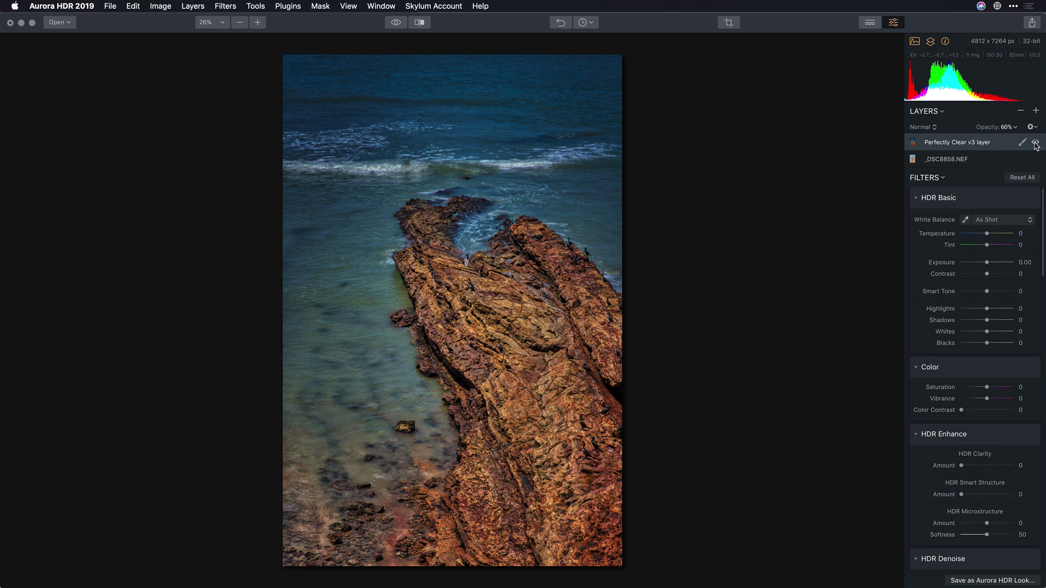
click(1034, 144)
click(1034, 143)
click(1034, 143)
click(1034, 143)
click(111, 6)
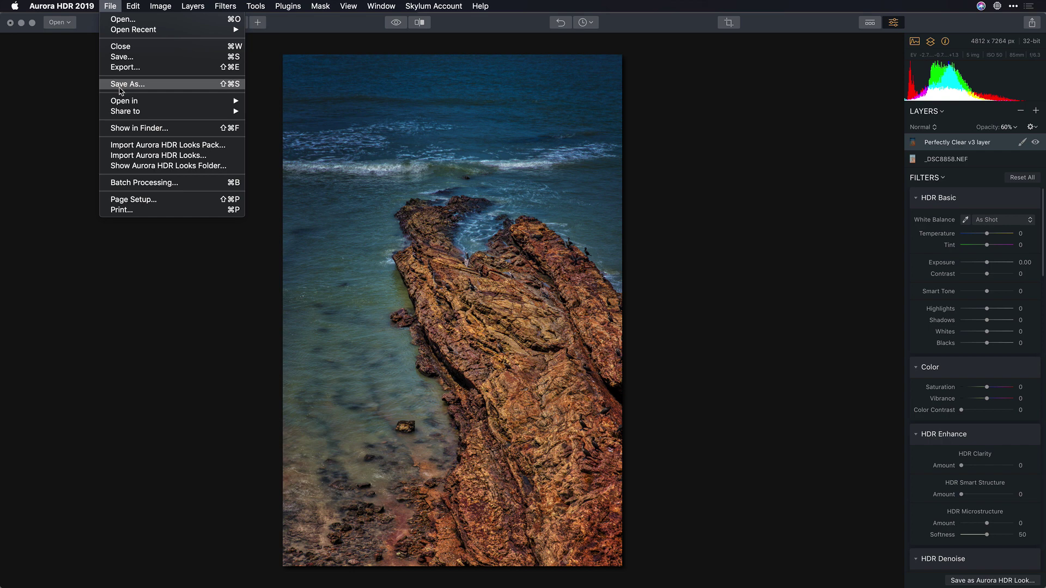
click(119, 68)
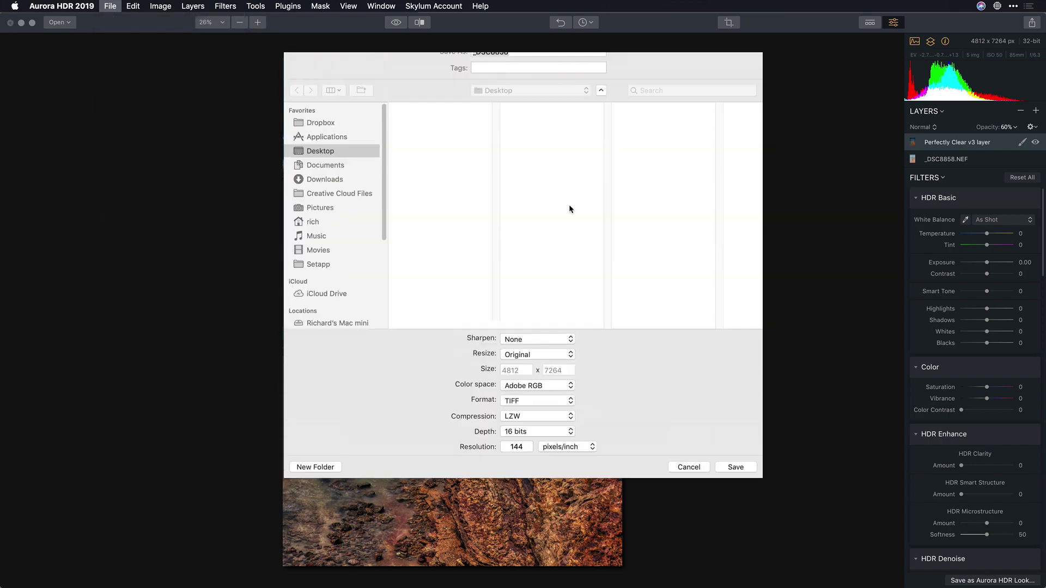
click(552, 418)
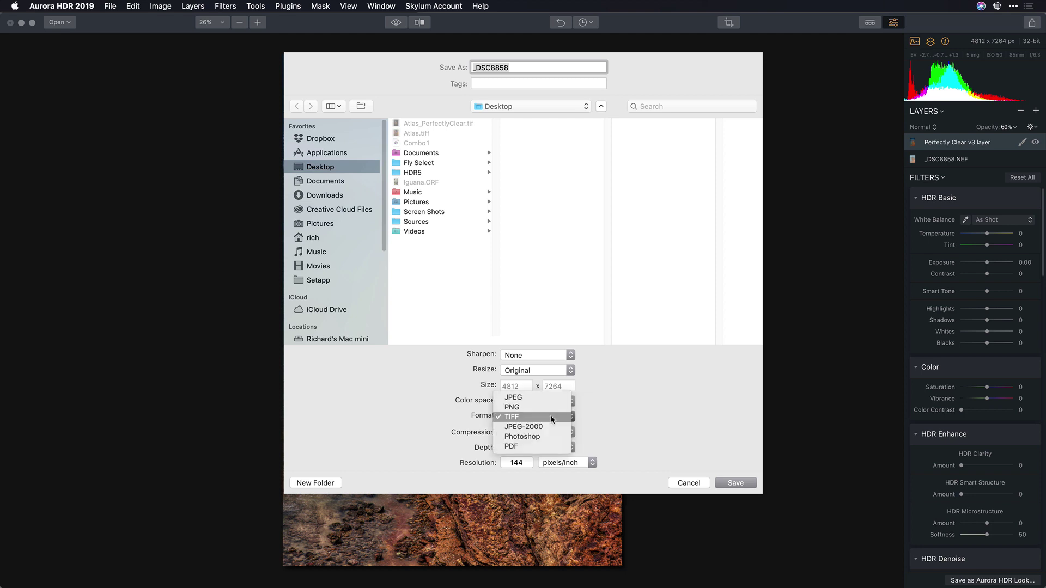
click(550, 417)
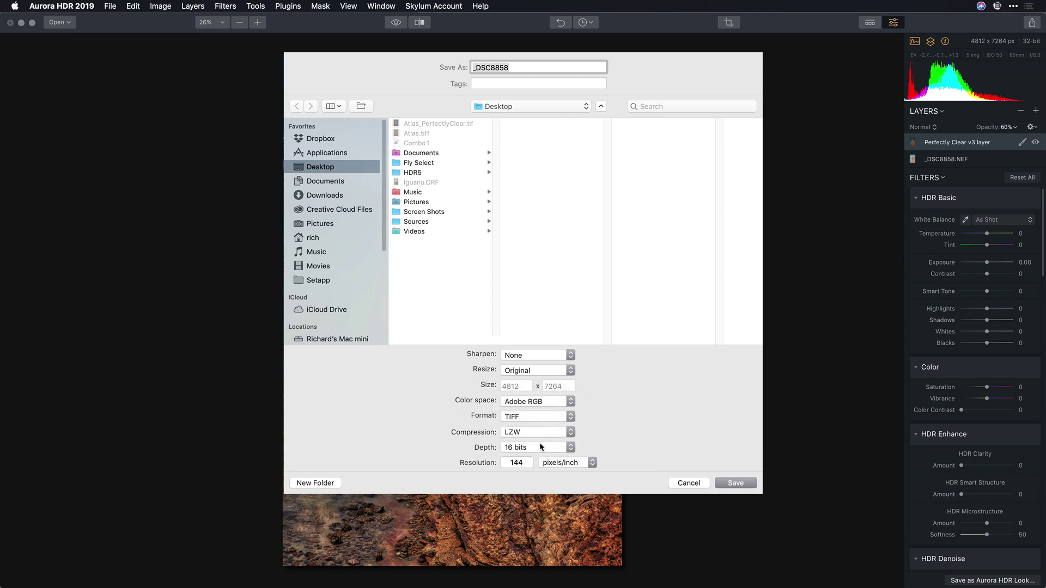
click(537, 415)
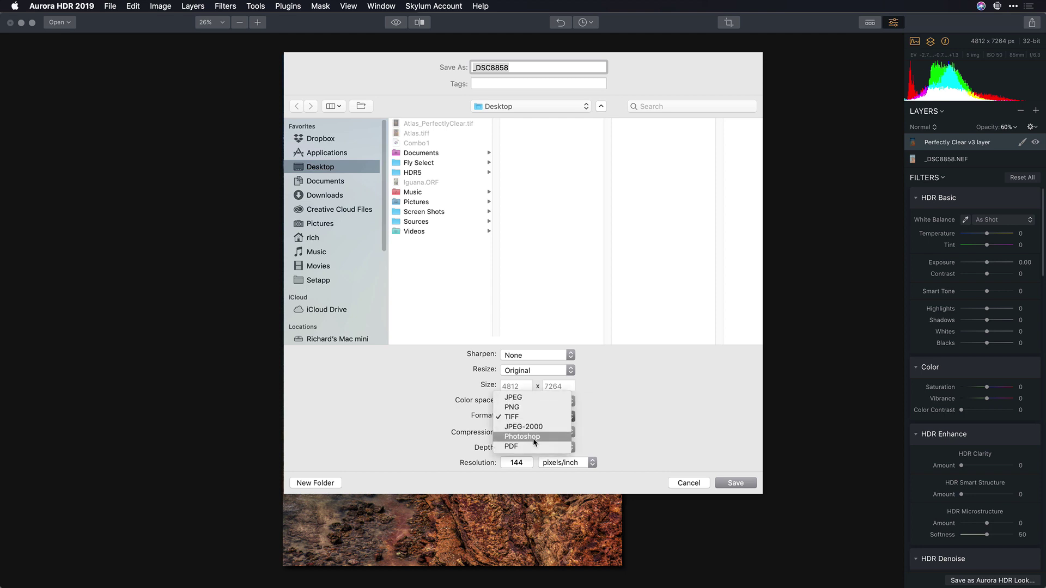
click(533, 439)
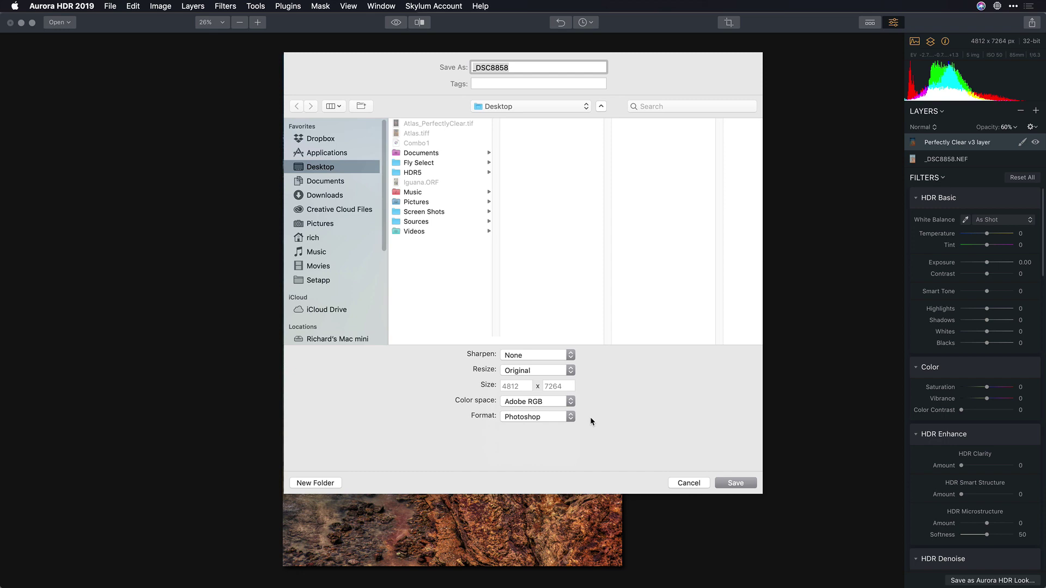
click(682, 484)
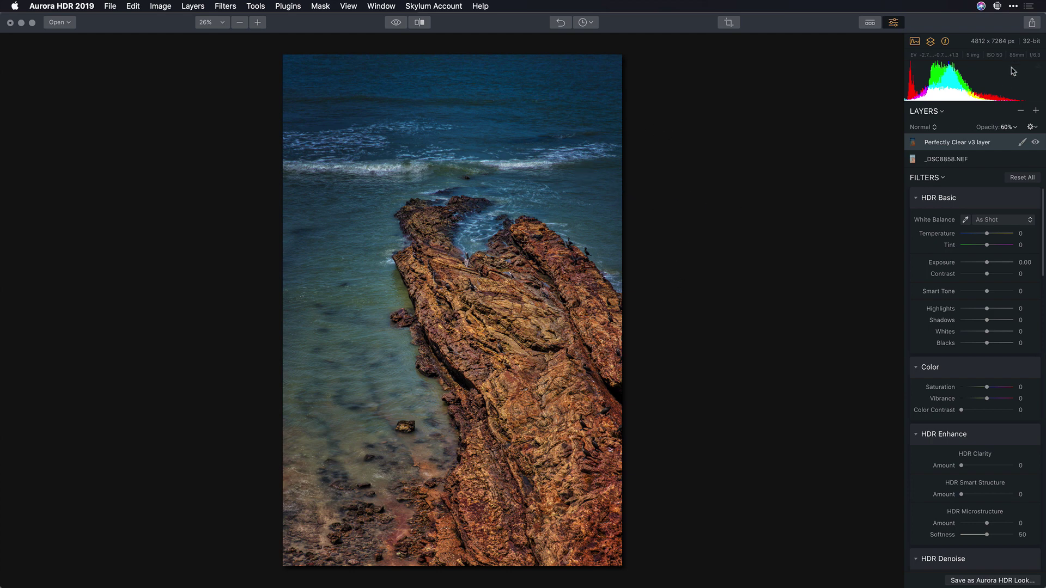
click(111, 6)
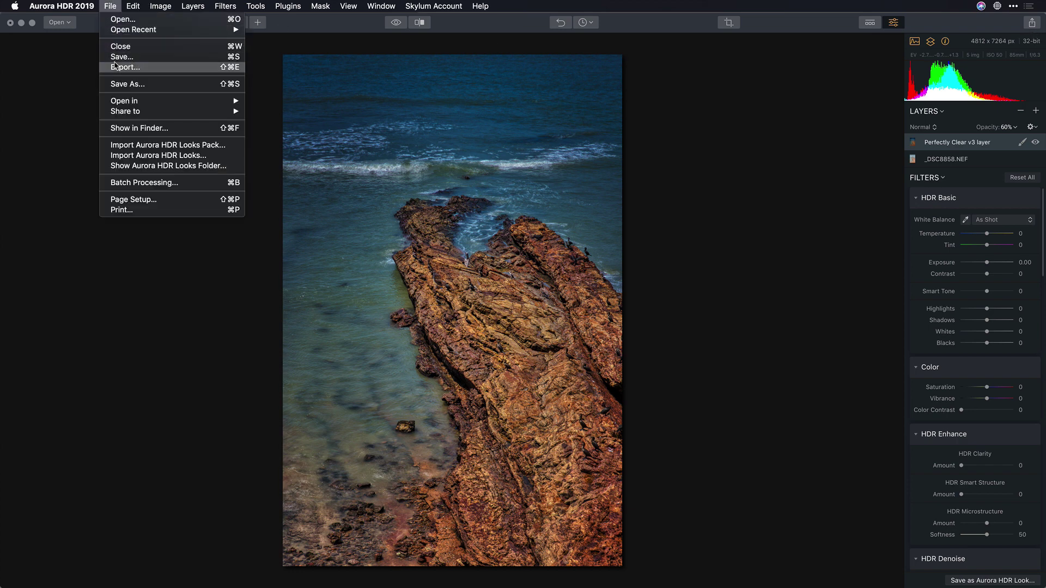
click(684, 152)
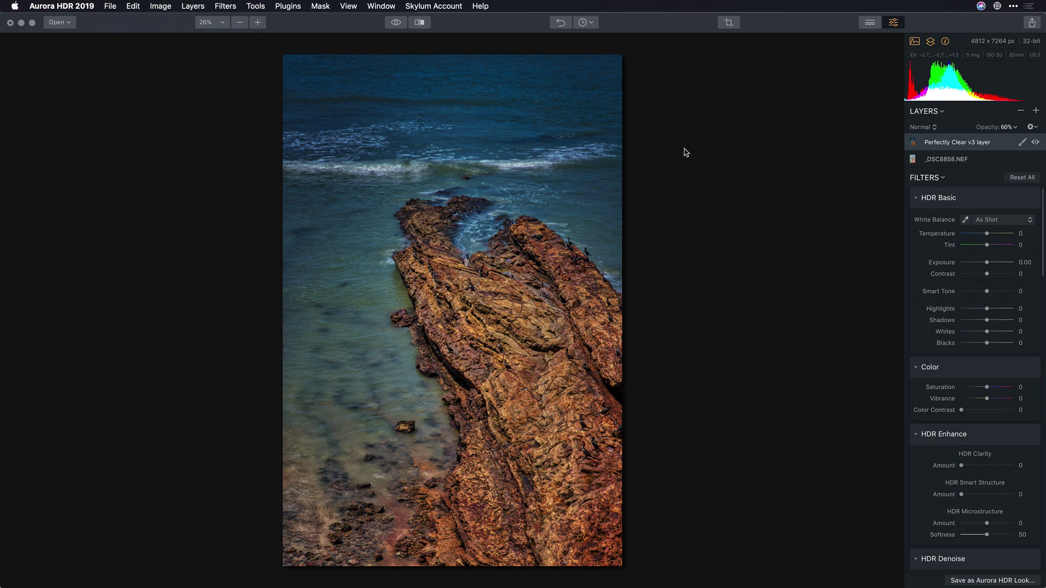